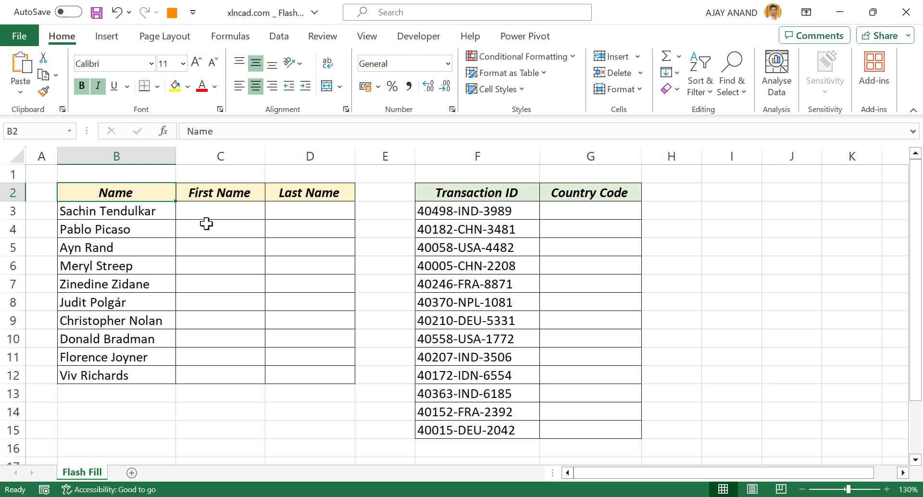
Enter Sachin and Pablo as First Name examples so Flash Fill completes all ten first names.
left_click(218, 211)
type("Sa")
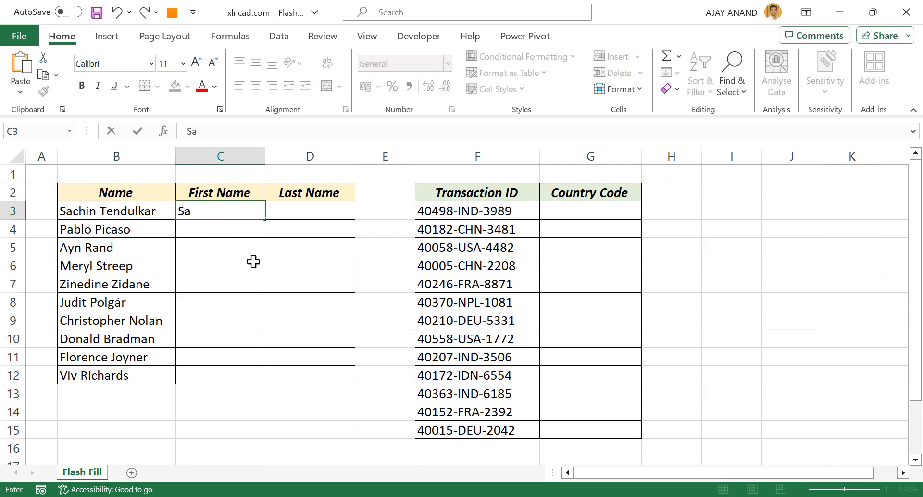
type("chin")
key("Return")
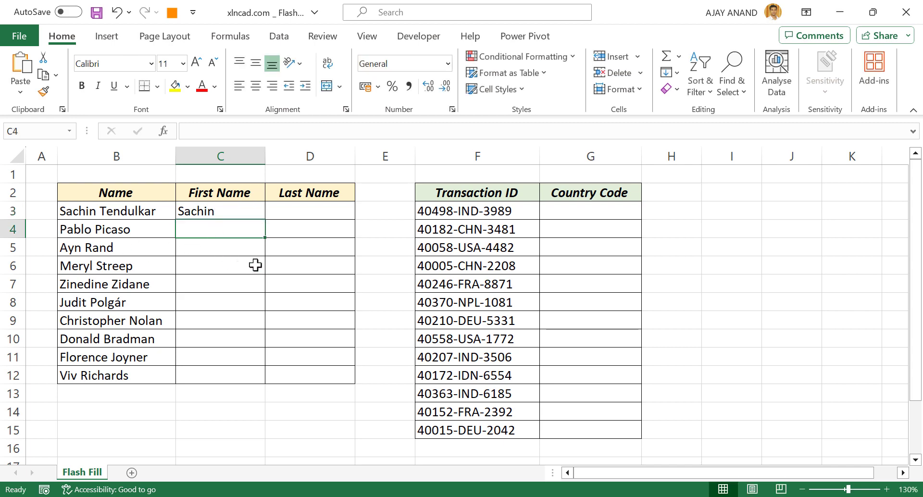
type("Pablo")
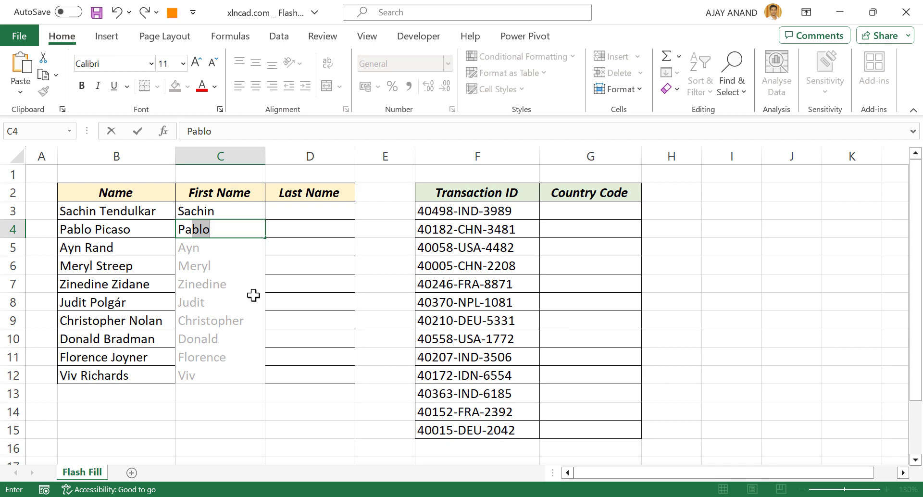
key("Return")
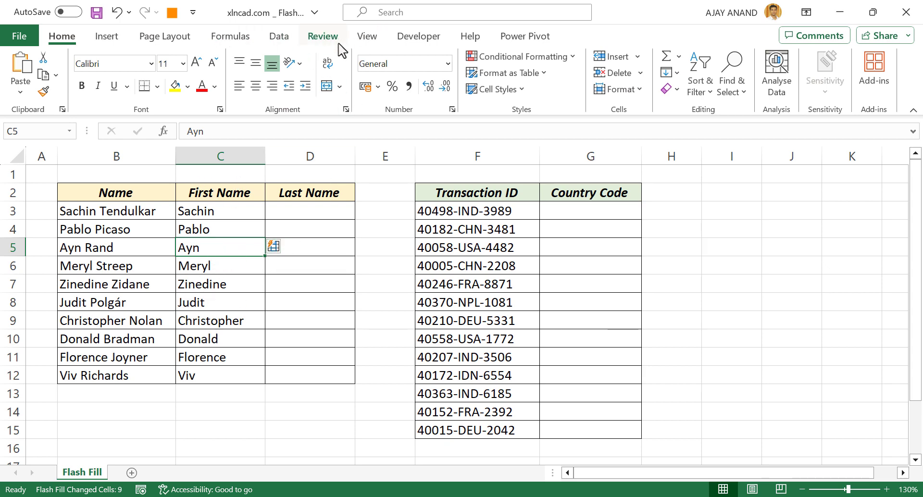
left_click(283, 38)
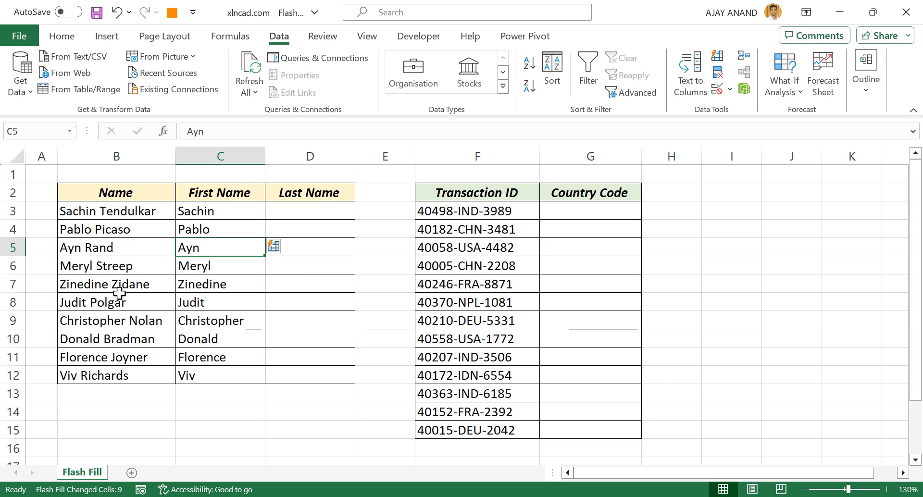
Enter Picaso as Pablo's last name, then Flash Fill the remaining surnames, Tendulkar through Richards.
left_click(303, 231)
type("Picaso")
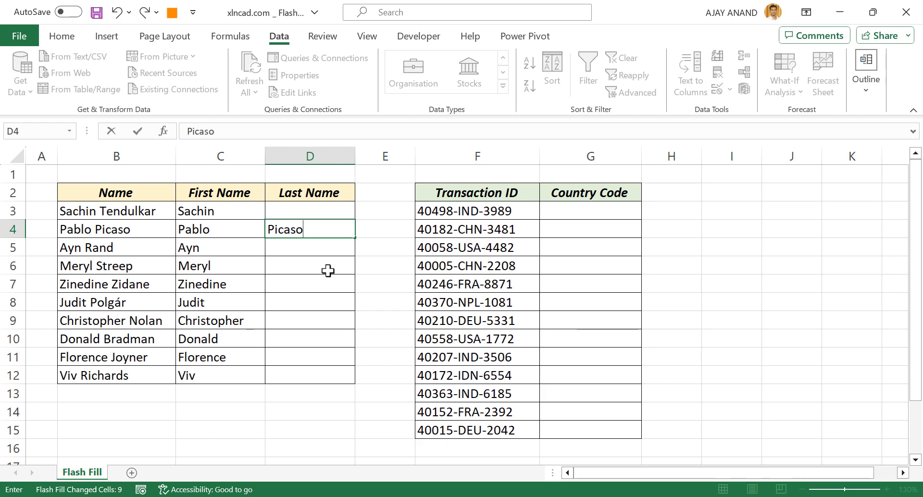
key("Return")
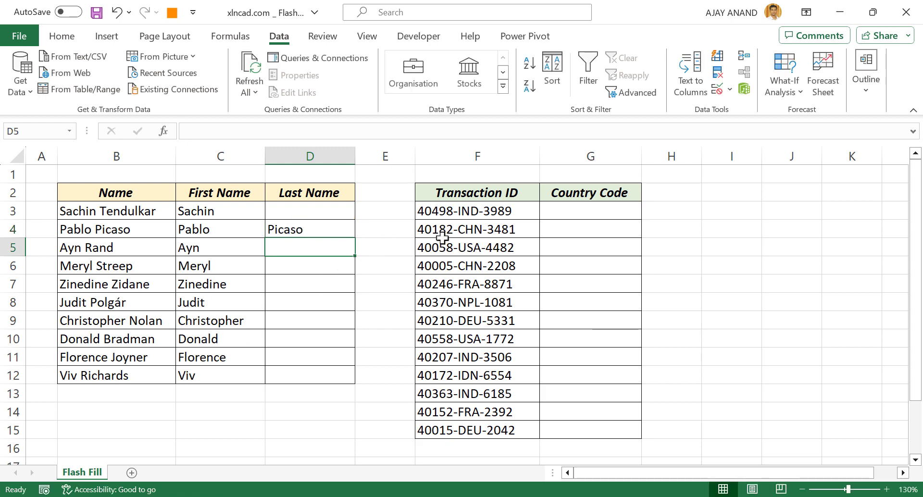
left_click(723, 61)
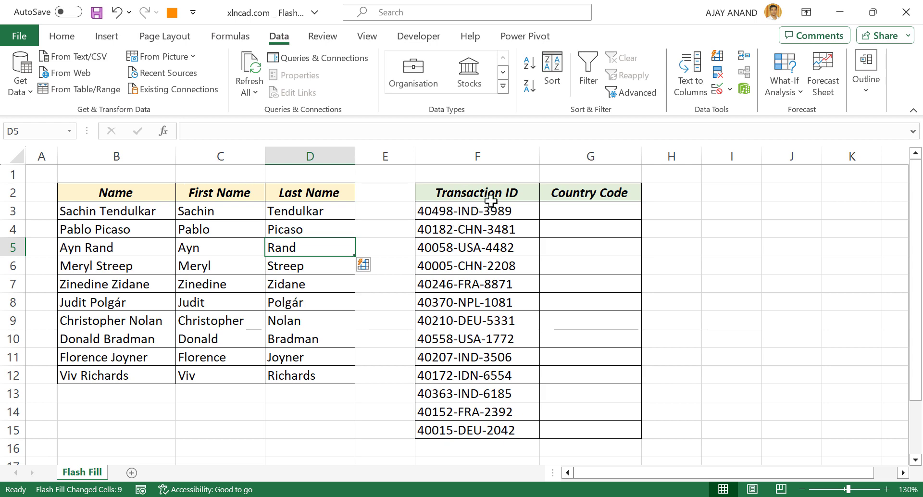
Enter IND as the first Country Code and Flash Fill the rest with Ctrl+E.
left_click(581, 213)
type("IND")
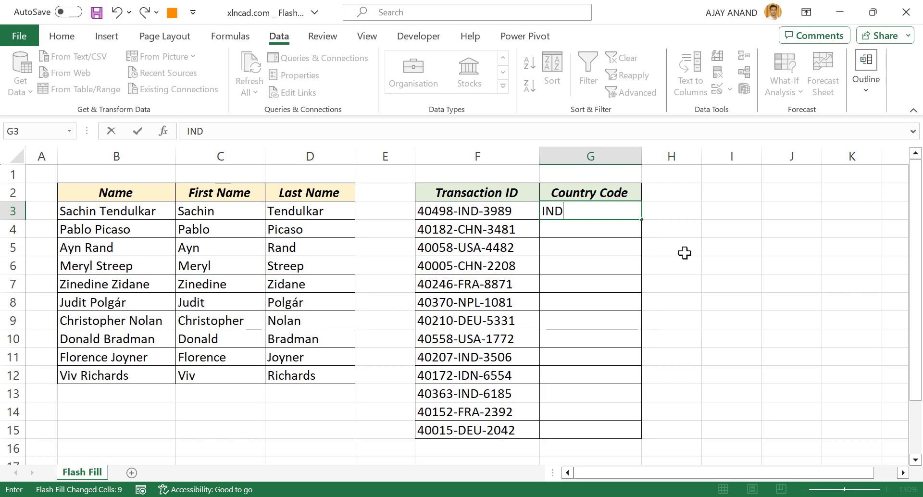
key("Return")
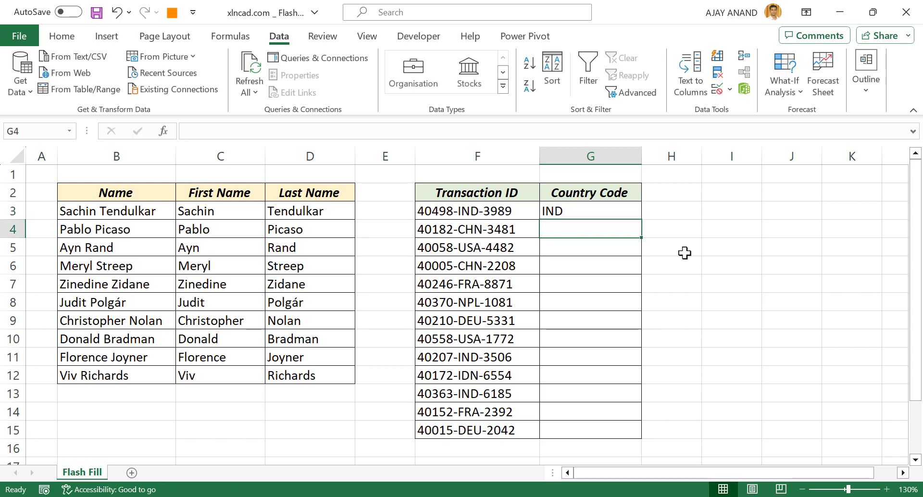
key("ctrl+e")
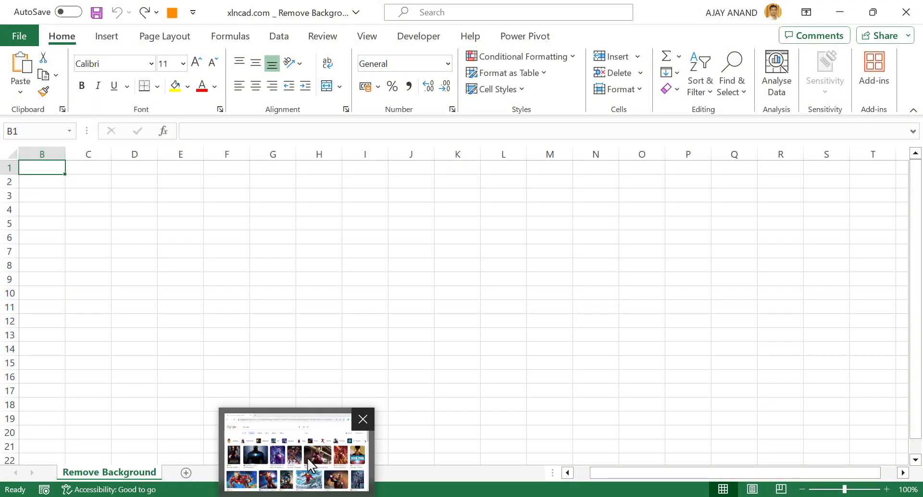
Copy the Infinity War Iron Man image from Google Images, then return to Excel.
left_click(298, 459)
scroll(562, 300, "down", 5)
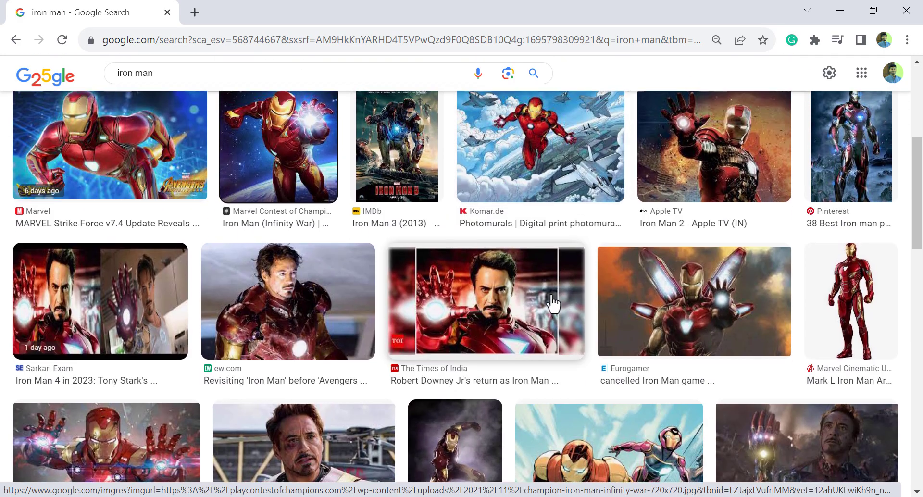
scroll(480, 288, "up", 2)
left_click(304, 281)
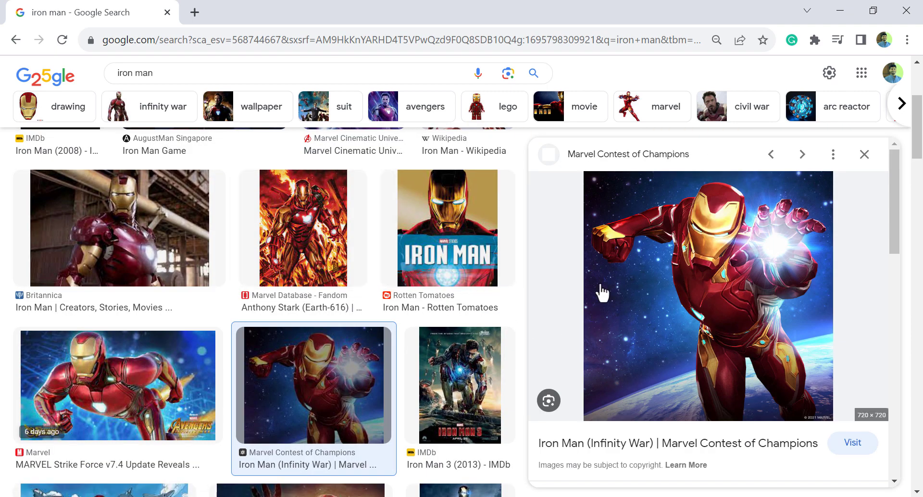
right_click(643, 283)
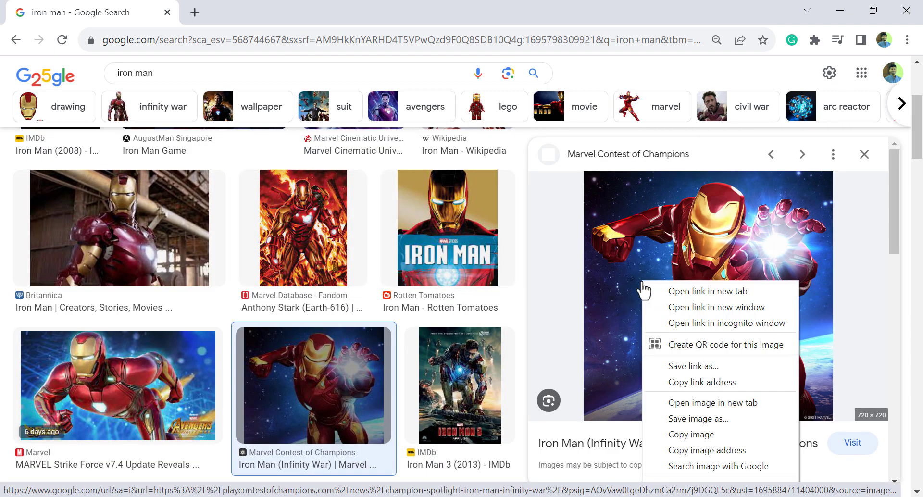
left_click(723, 434)
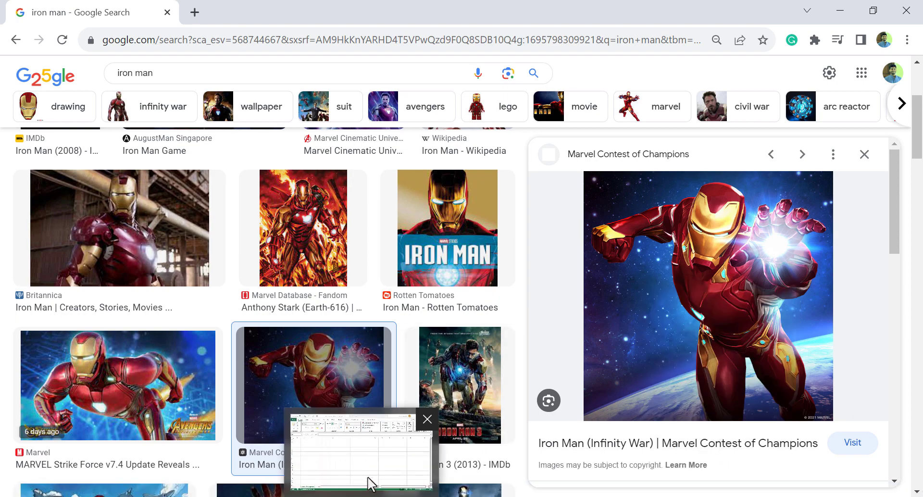
left_click(368, 480)
Paste the Iron Man picture at cell C2 and set its height to 10 cm.
right_click(89, 179)
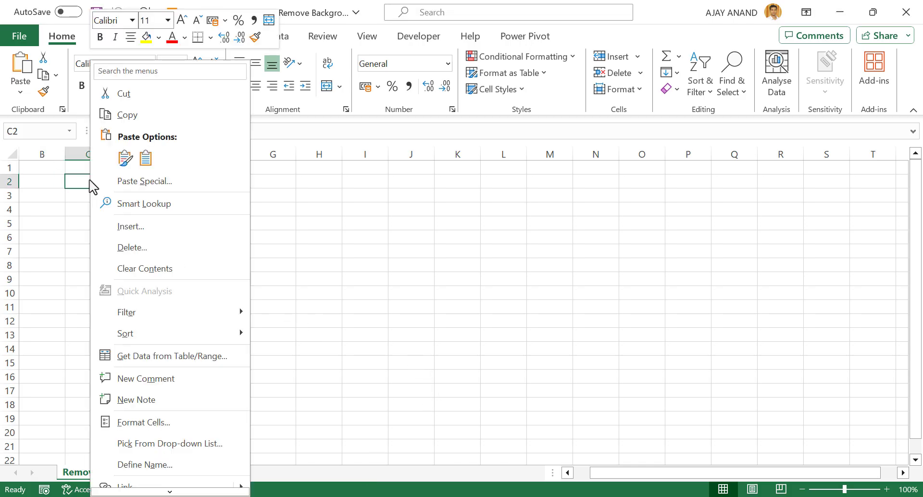
left_click(123, 159)
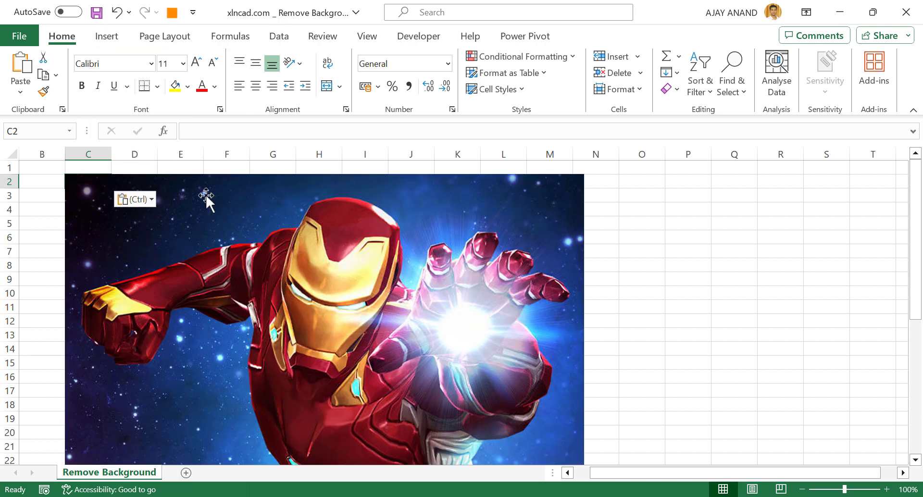
left_click(251, 230)
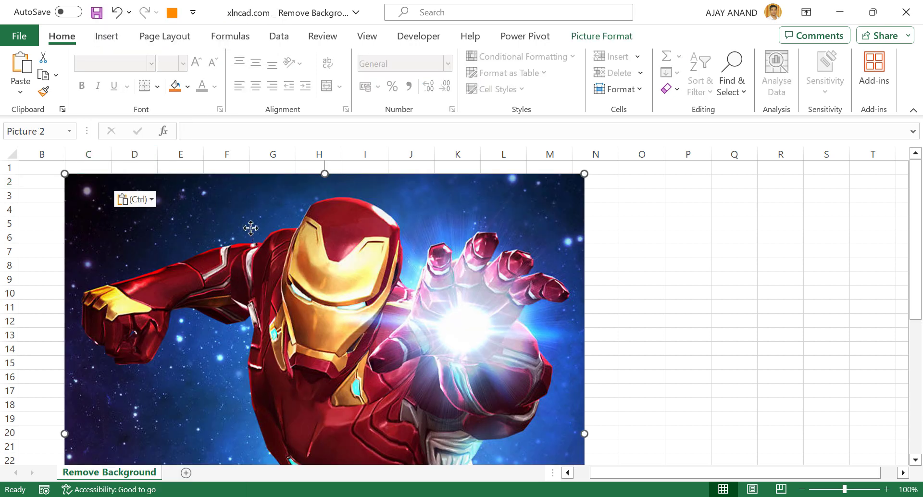
left_click(602, 37)
left_click(848, 65)
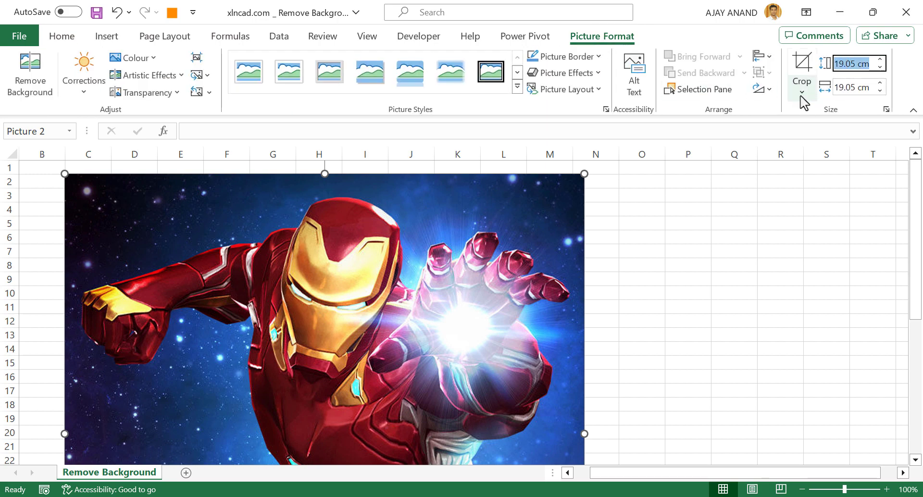
type("10")
key("Return")
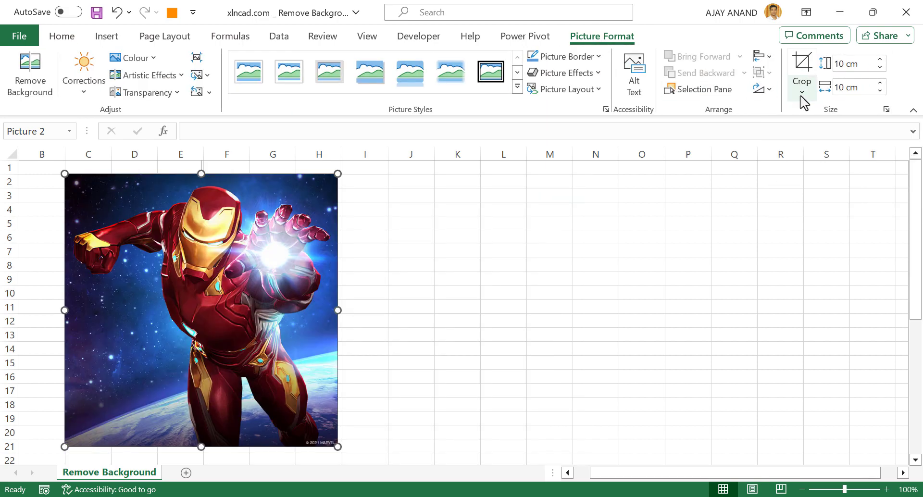
left_click(543, 234)
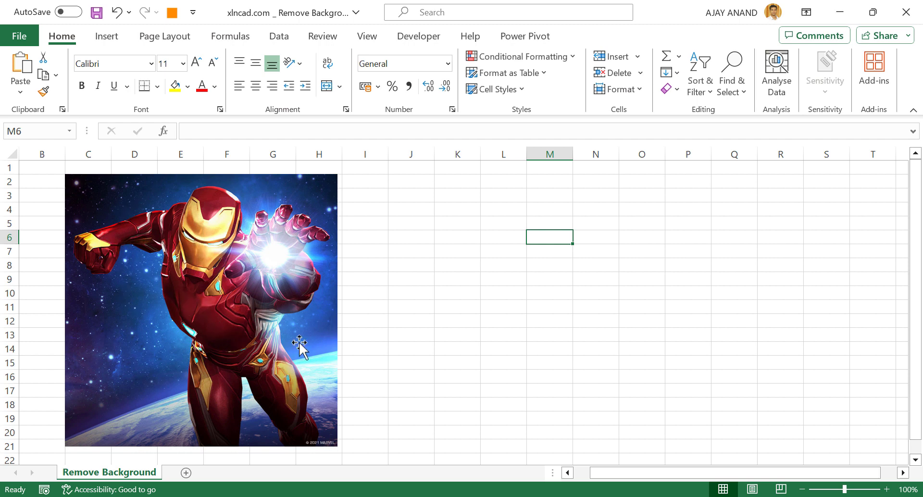
left_click(249, 230)
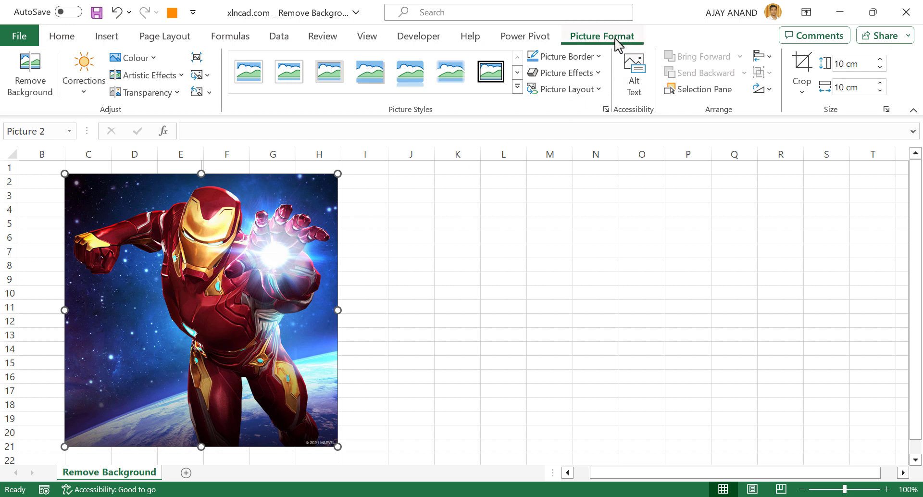
Remove the Iron Man picture's background, marking areas to keep, and keep the result.
left_click(25, 94)
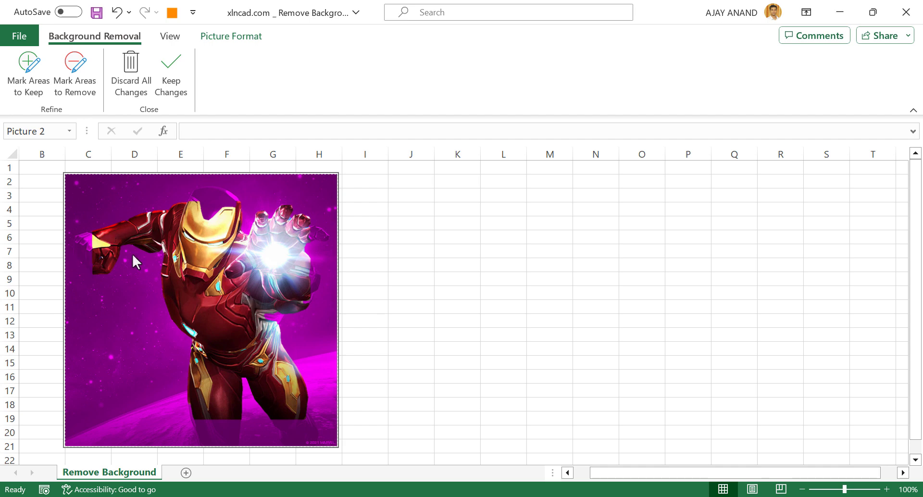
left_click(28, 88)
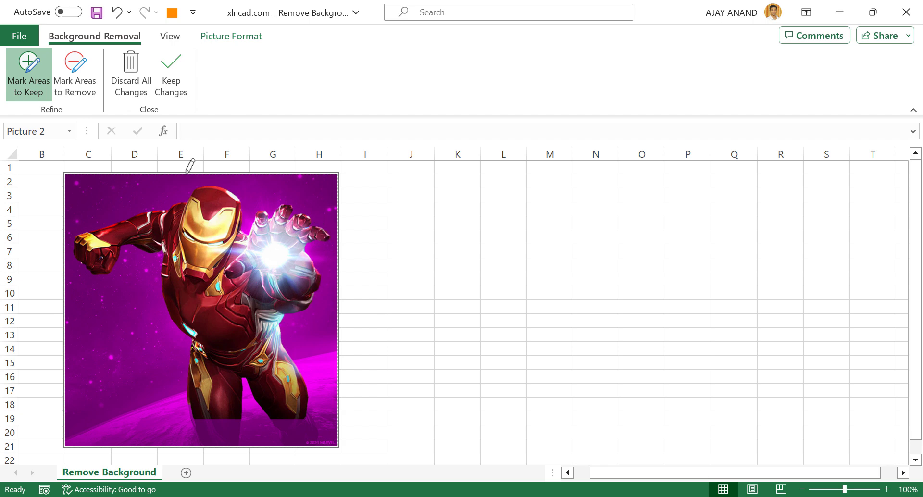
left_click(171, 94)
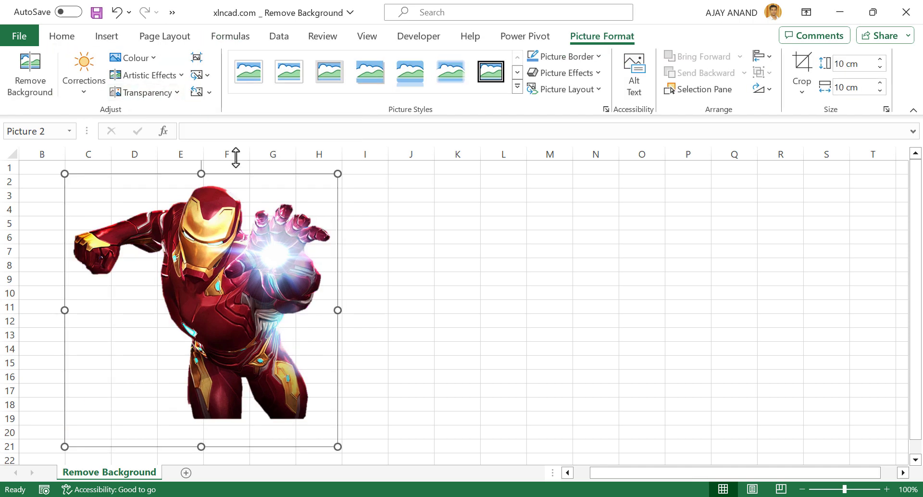
Enlarge the background-free picture to 12.07 cm by dragging its corner handle.
left_click(495, 290)
left_click(267, 332)
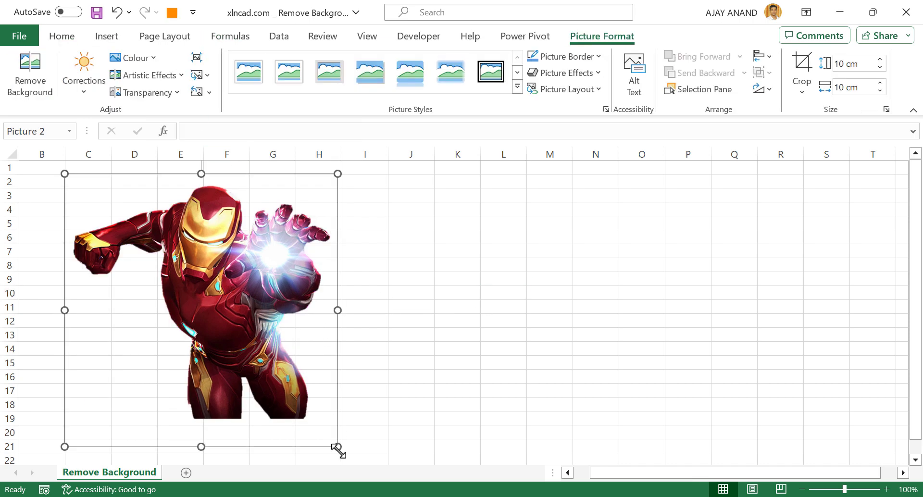
left_click_drag(338, 449, 394, 461)
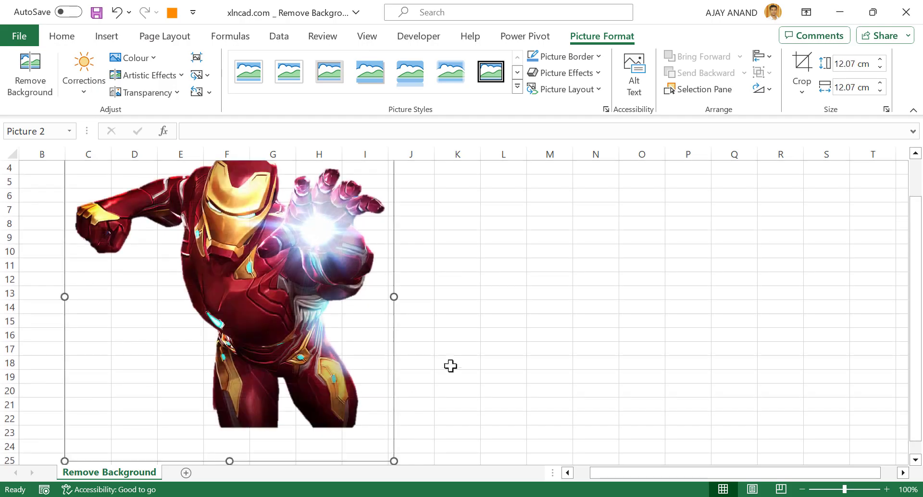
scroll(510, 333, "up", 1)
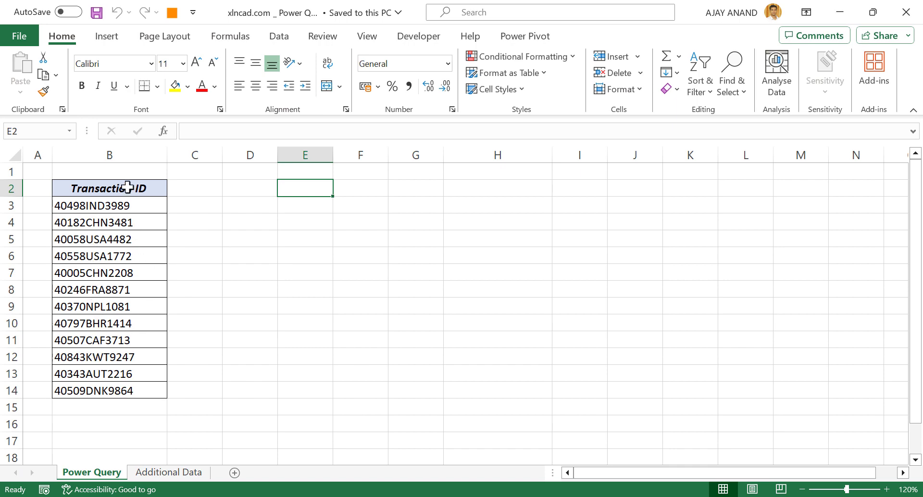
Turn the Transaction ID list B2:B14 into a table with headers and load it into Power Query.
left_click_drag(127, 187, 123, 387)
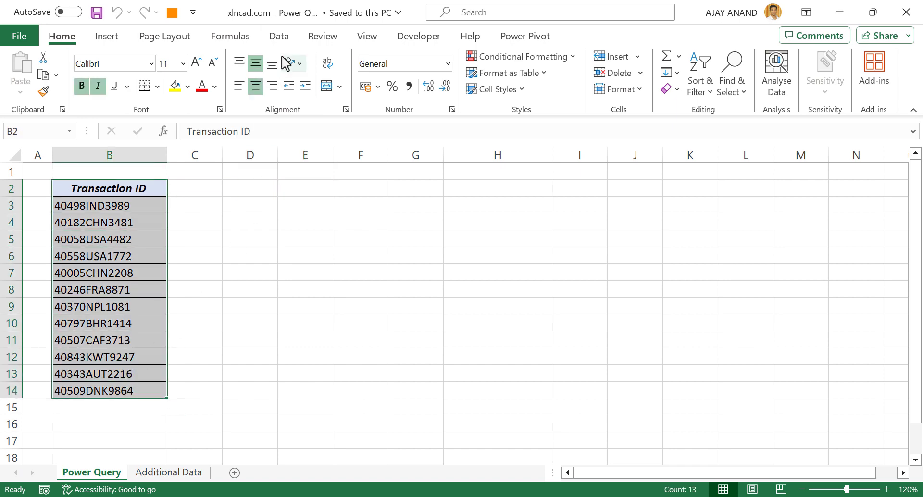
left_click(283, 39)
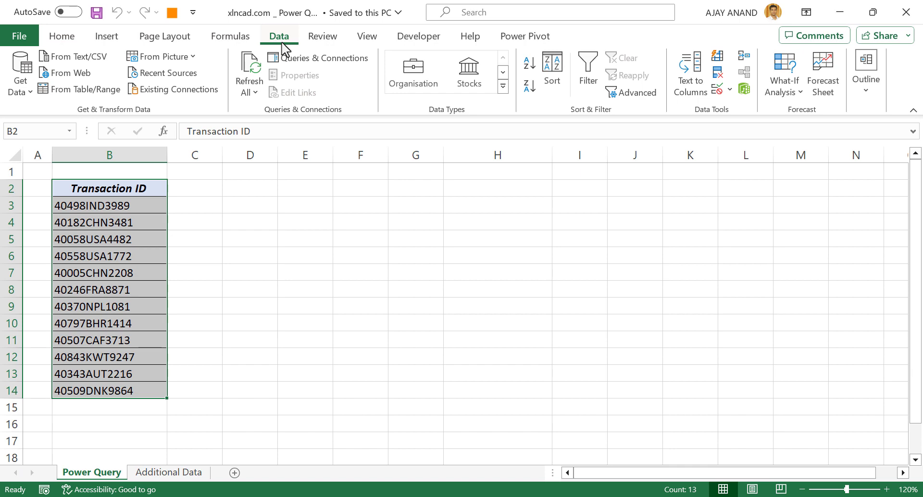
left_click(90, 97)
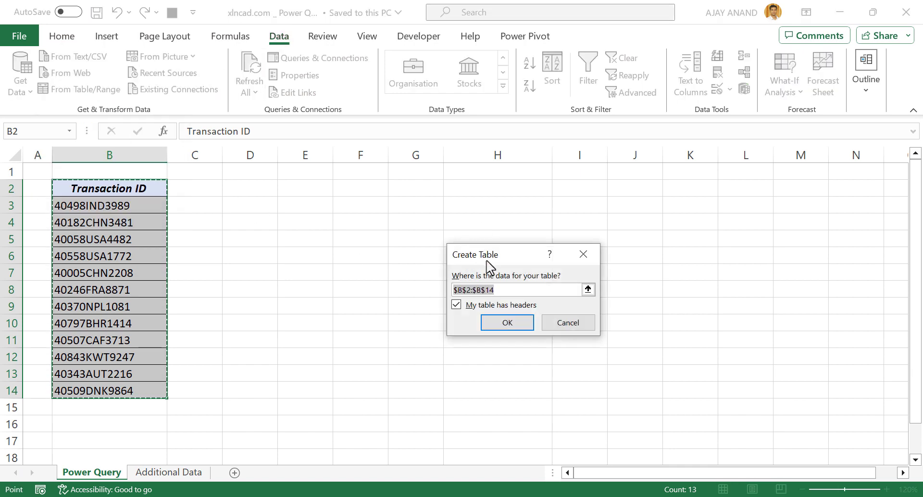
left_click(497, 329)
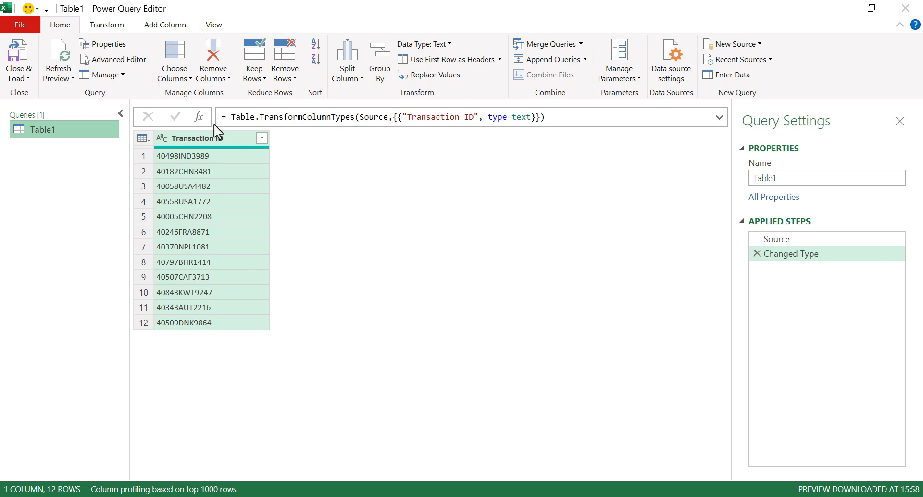
Add a column from examples IND and CHN that extracts each ID's three-letter country code.
left_click(177, 28)
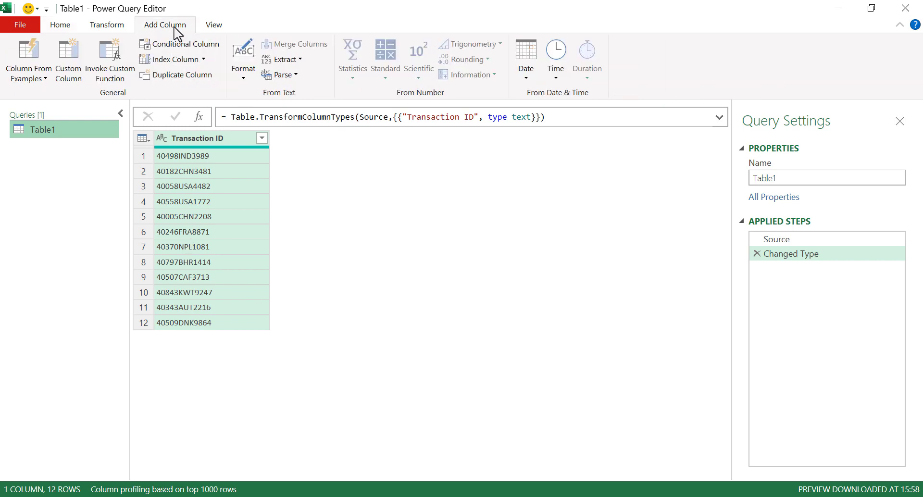
left_click(45, 78)
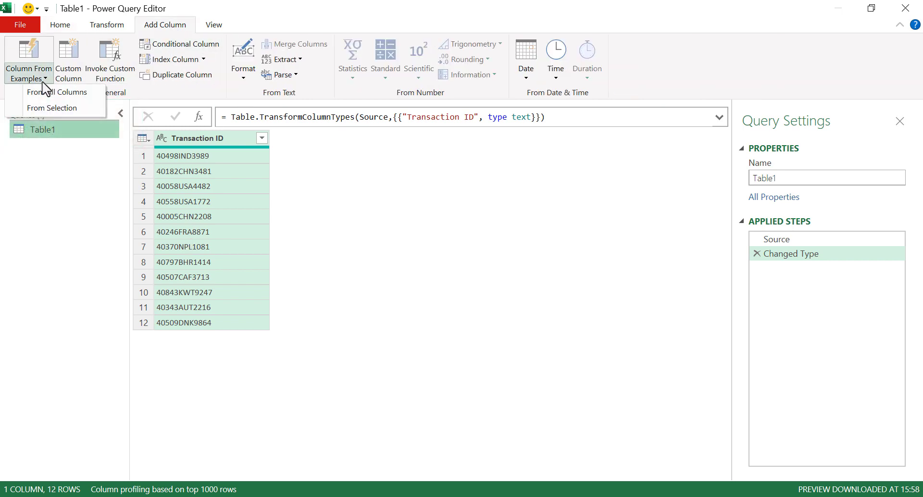
left_click(77, 110)
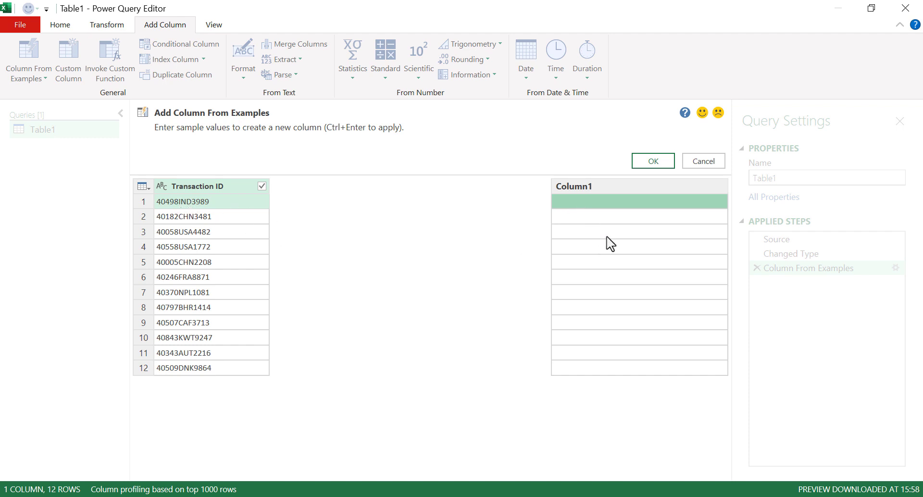
type("IND")
key("Return")
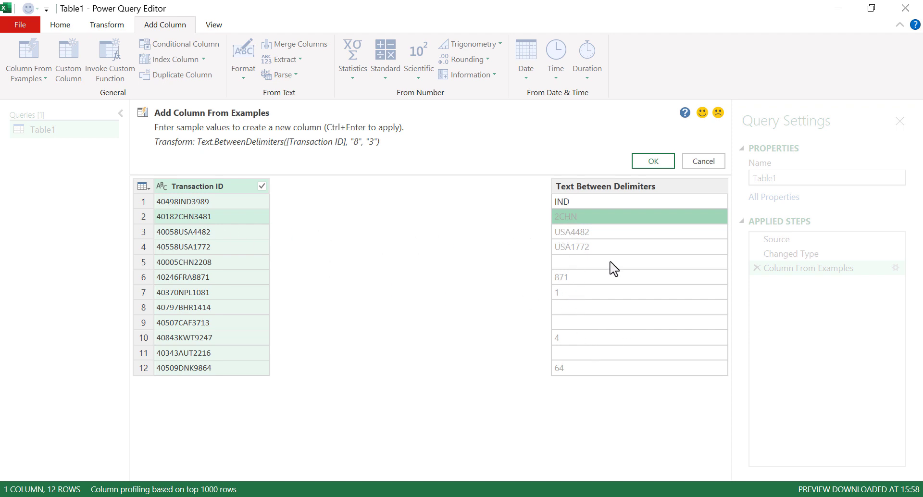
type("CH")
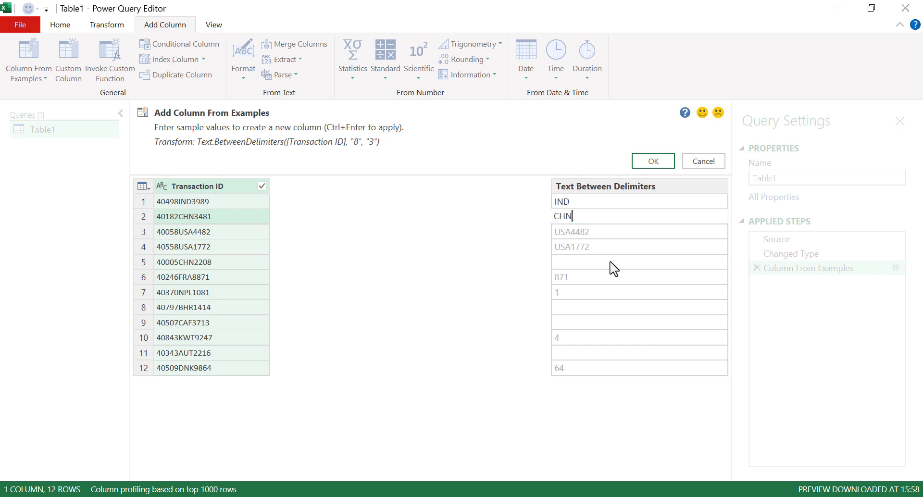
type("N")
key("Return")
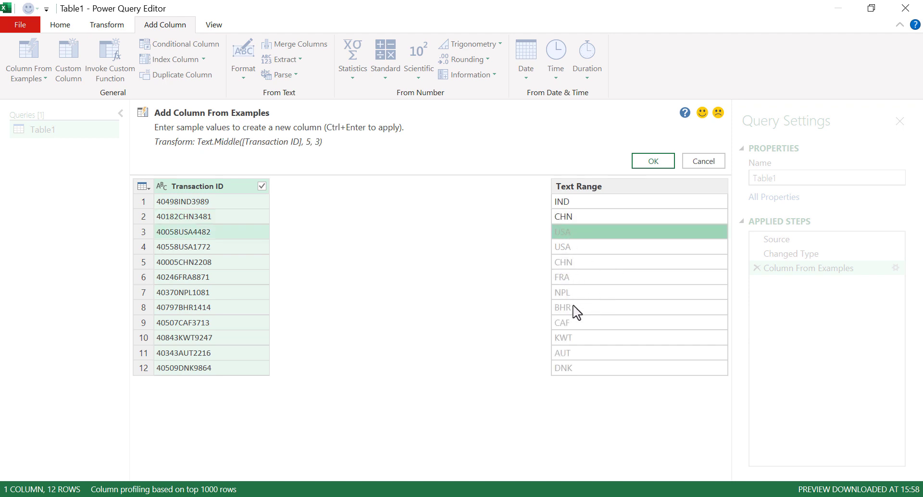
left_click(640, 161)
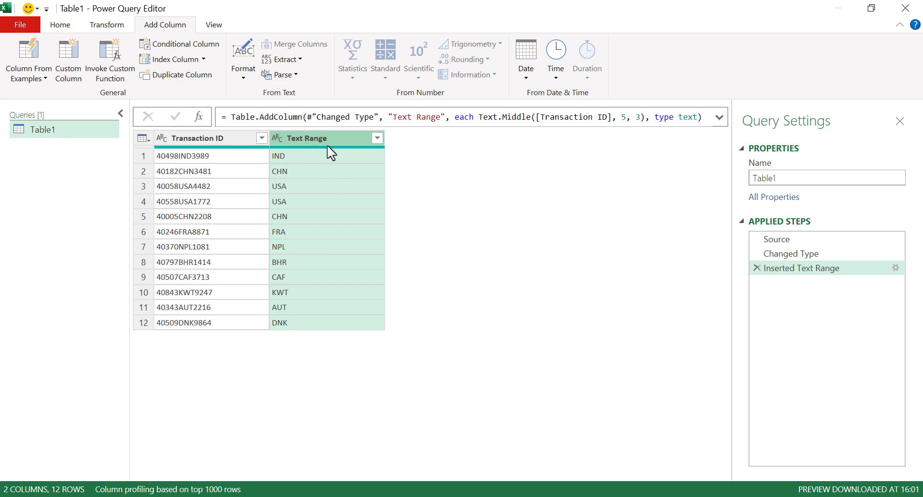
Rename the Text Range column to Country Code.
double_click(309, 138)
type("Cou")
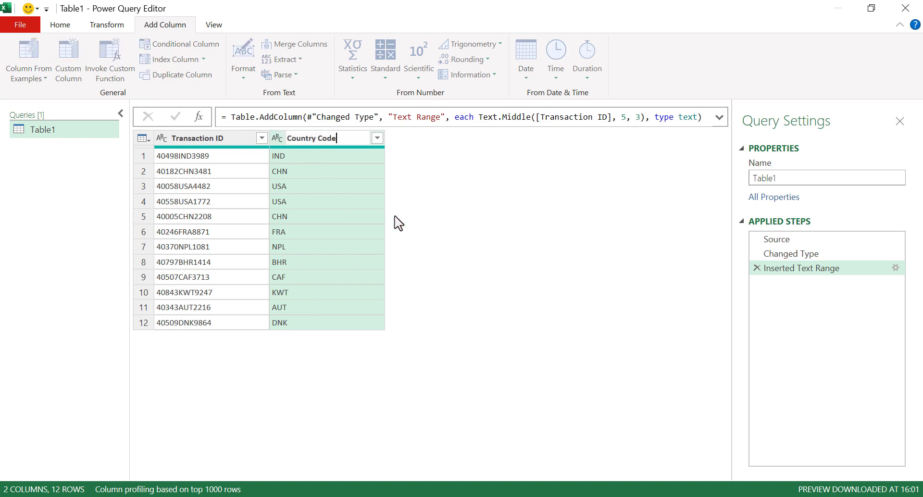
type("ntry Code")
key("Return")
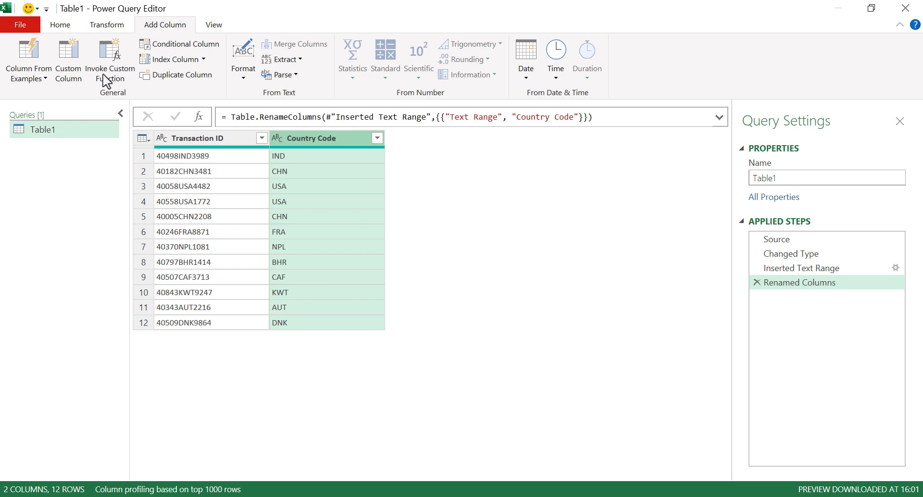
Choose Close & Load To for loading the query results.
left_click(61, 24)
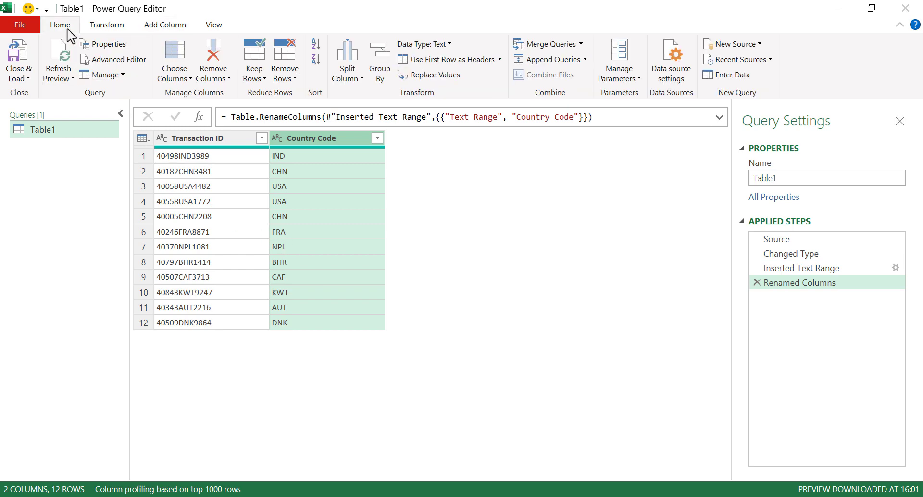
left_click(28, 78)
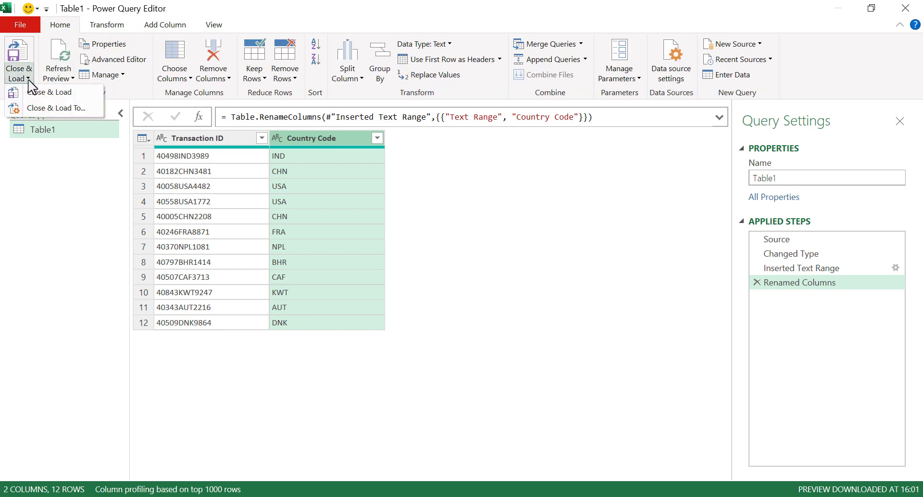
left_click(90, 112)
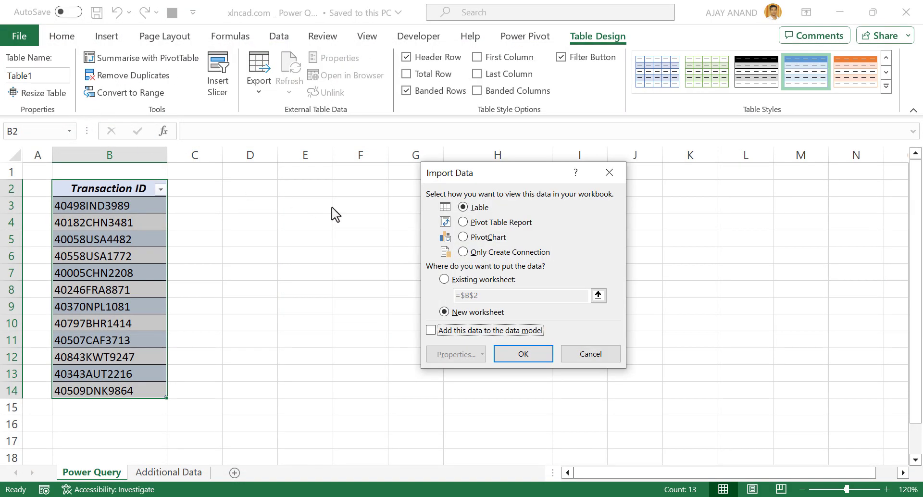
Load the query table into the existing worksheet starting at cell D2.
left_click(443, 280)
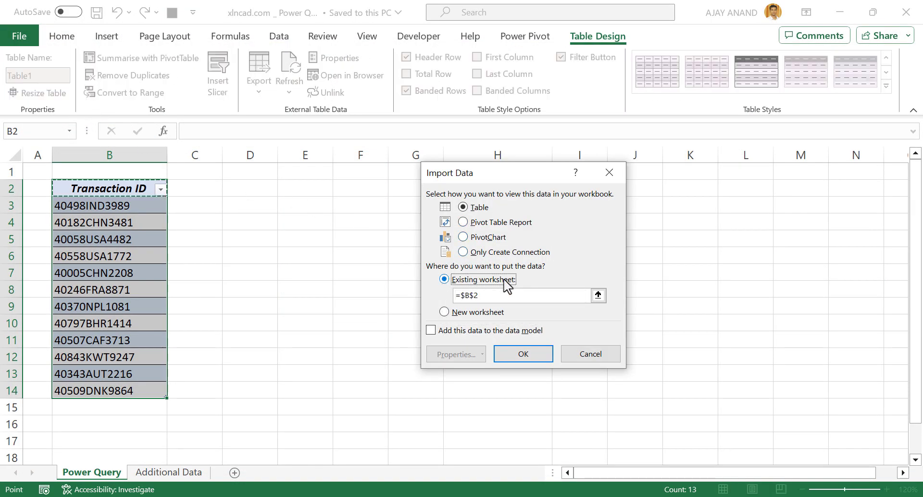
left_click(255, 189)
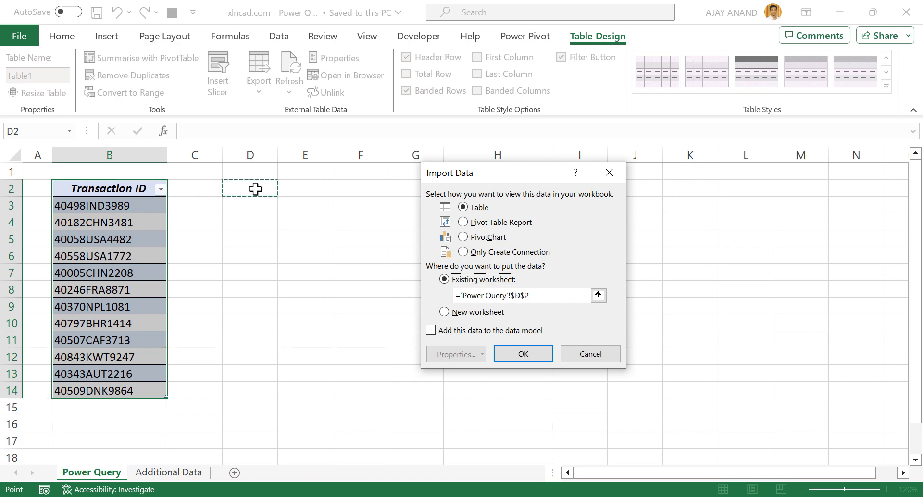
left_click(523, 355)
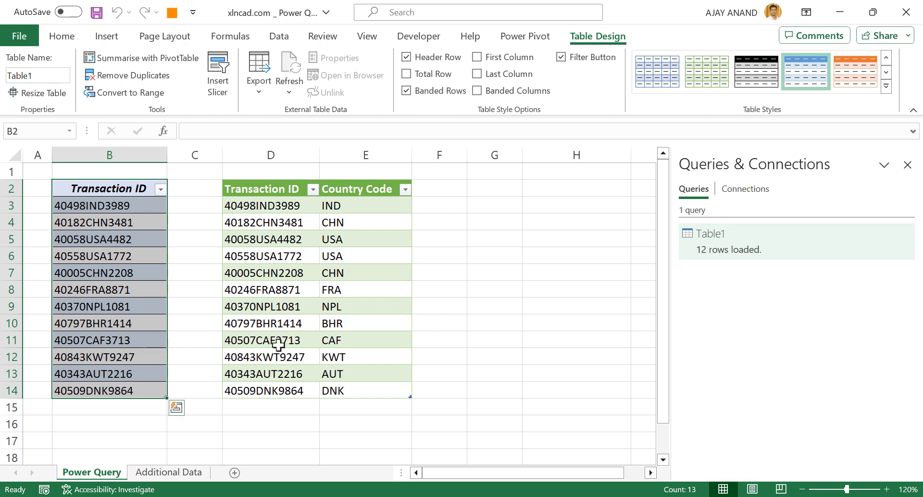
Copy the additional Transaction IDs in A2:A36 of the Additional Data sheet.
left_click(169, 472)
left_click_drag(85, 190, 87, 344)
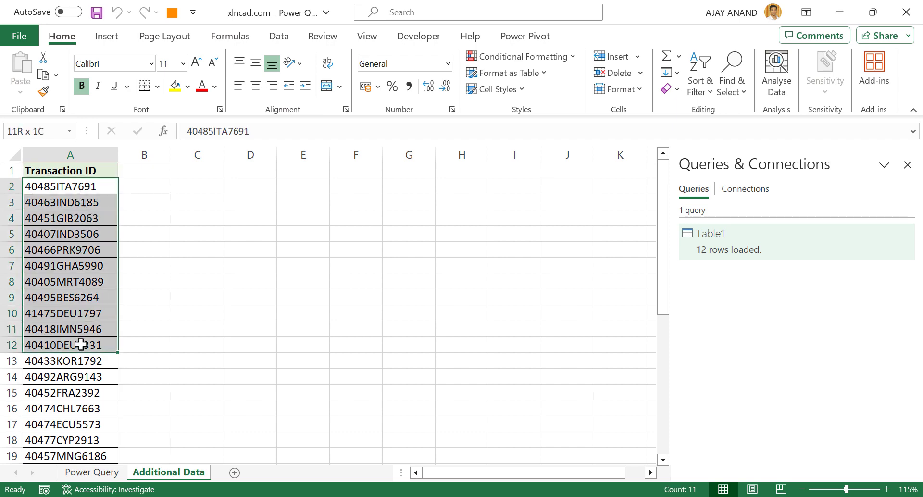
scroll(94, 310, "down", 8)
scroll(94, 310, "down", 2)
left_click(89, 250, "shift")
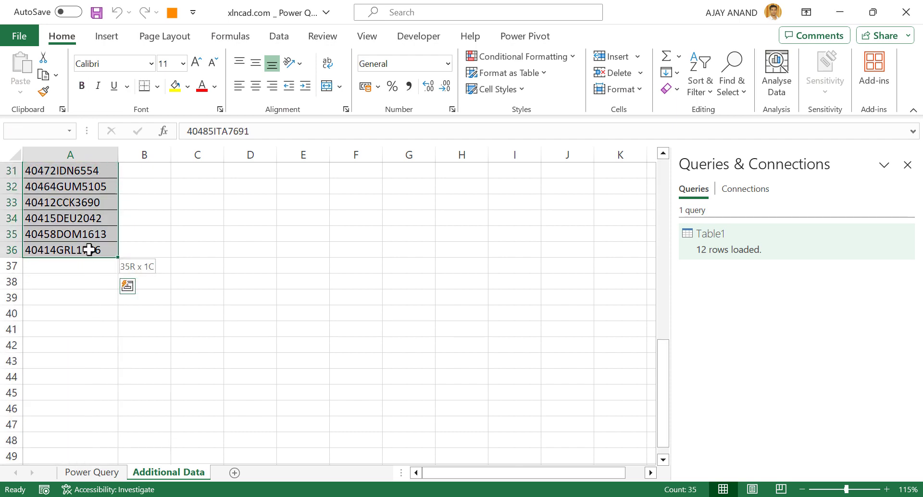
right_click(89, 249)
left_click(163, 59)
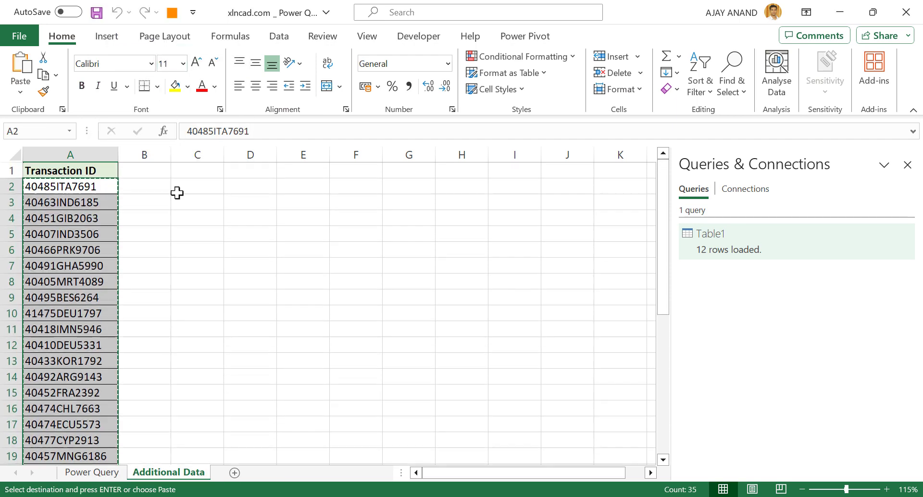
Paste the copied IDs into column B of the Power Query sheet starting at B15.
left_click(92, 472)
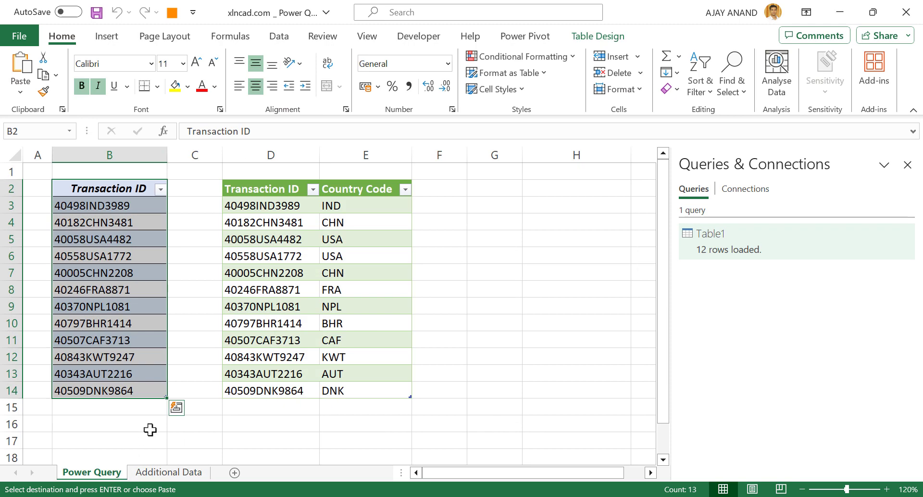
right_click(113, 407)
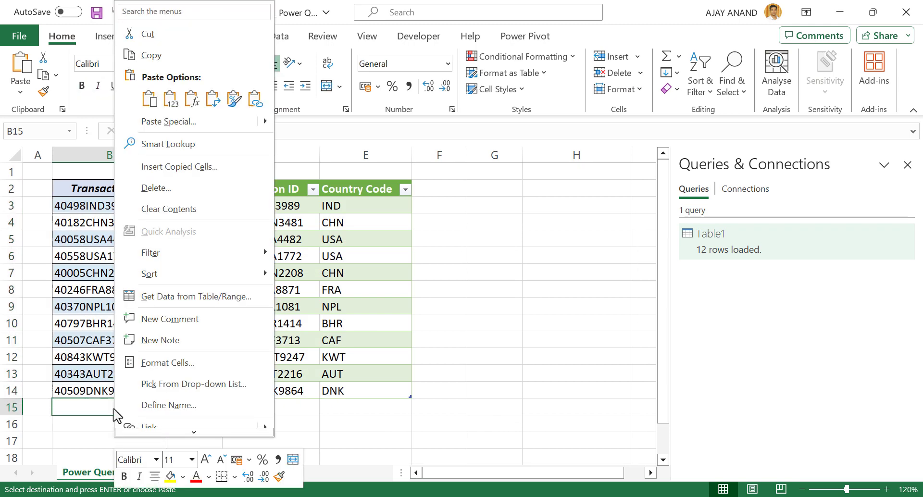
left_click(153, 99)
scroll(127, 374, "down", 1)
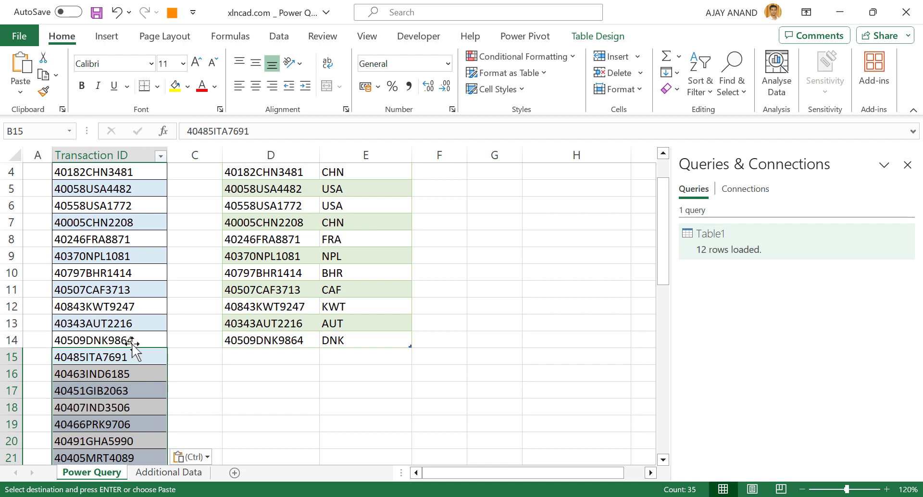
scroll(126, 372, "up", 1)
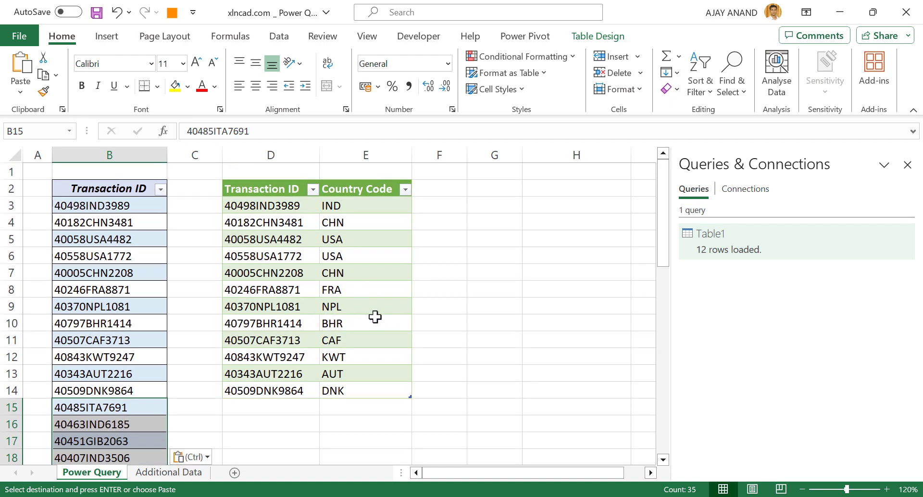
left_click(298, 289)
Refresh the query table and check that all 47 rows now have Country Codes.
right_click(298, 288)
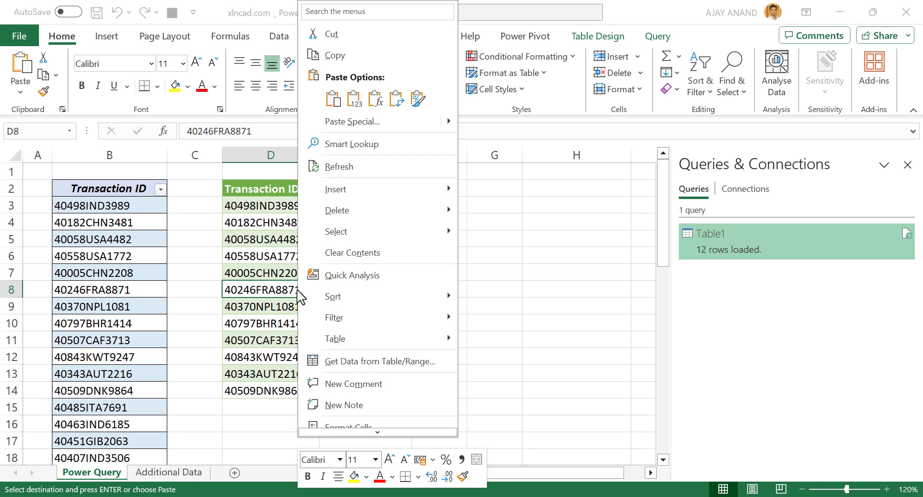
left_click(377, 167)
scroll(342, 346, "down", 4)
scroll(342, 346, "down", 1)
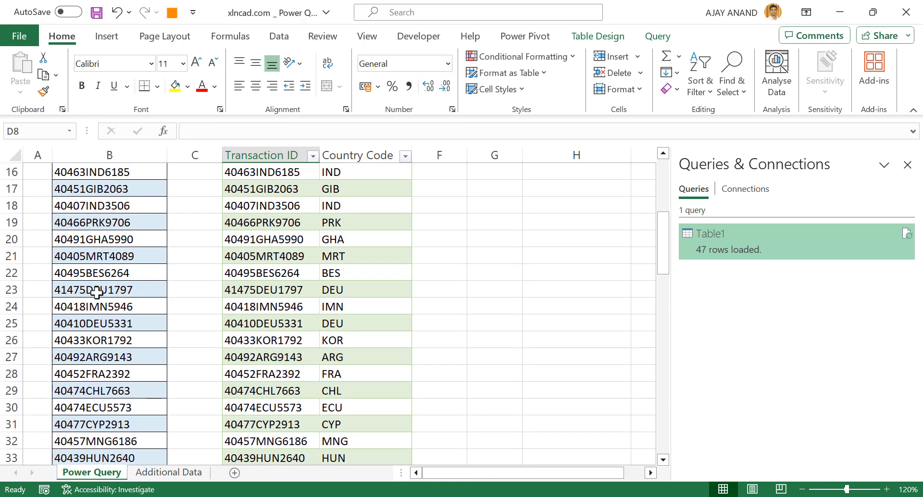
scroll(108, 344, "down", 4)
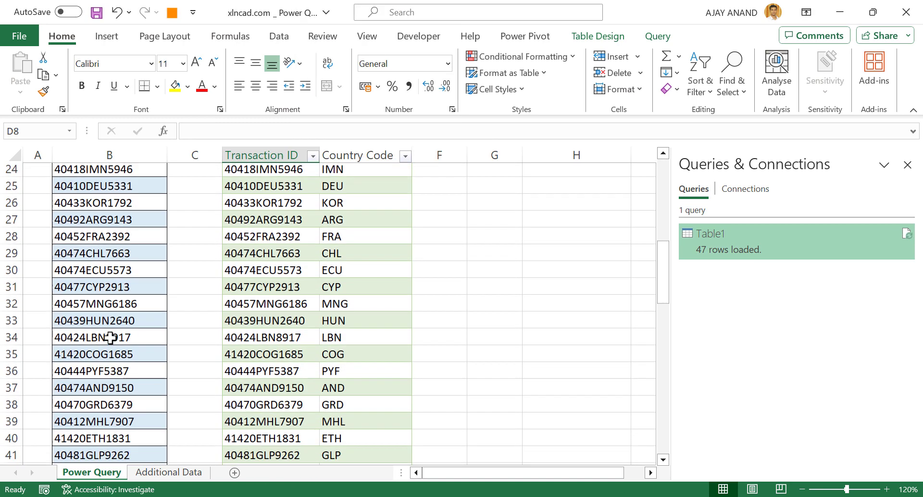
scroll(330, 341, "down", 3)
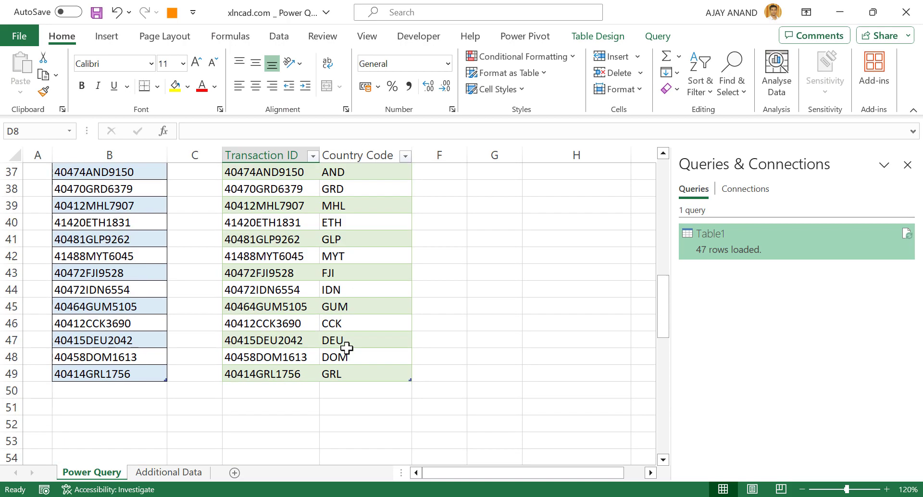
scroll(346, 344, "up", 12)
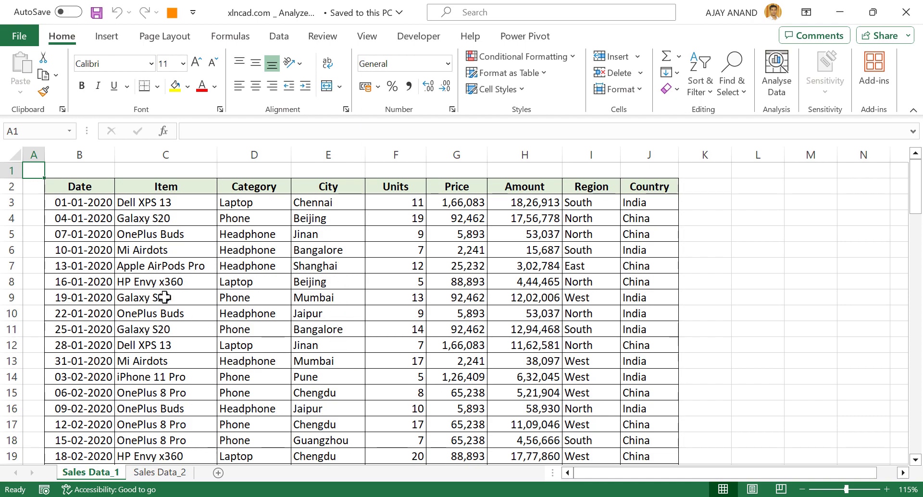
Select the entire Sales Data_1 range, Date through Country, with Ctrl+A.
scroll(163, 297, "down", 14)
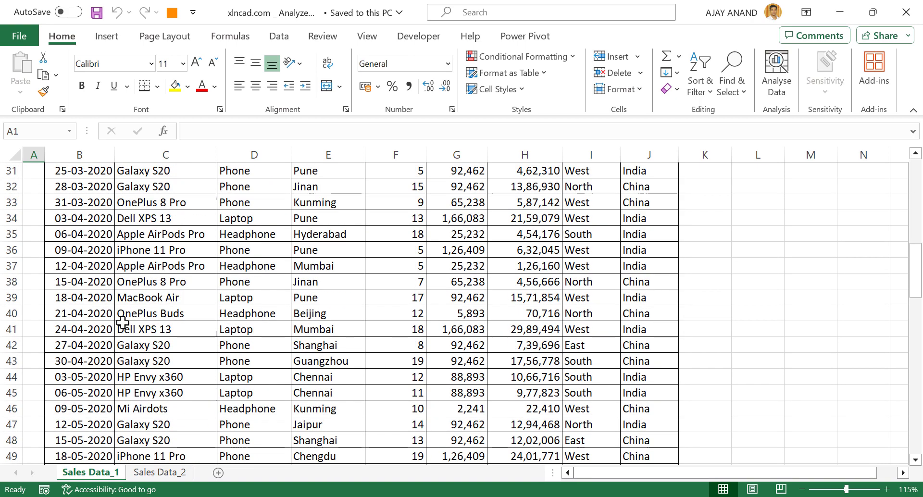
scroll(192, 330, "down", 13)
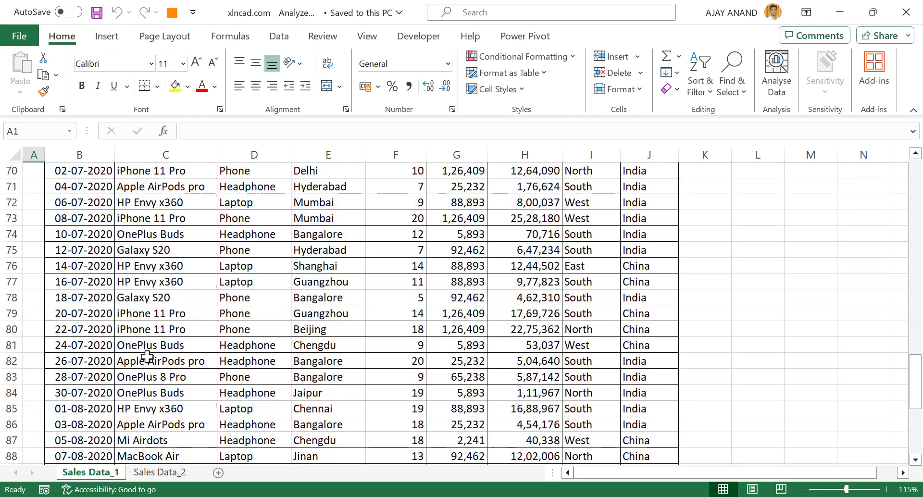
scroll(159, 368, "down", 3)
scroll(107, 336, "up", 15)
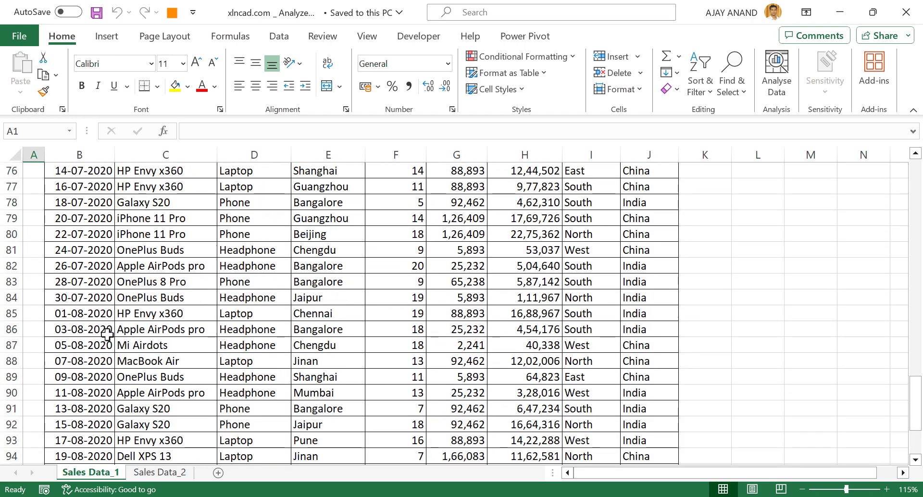
scroll(107, 334, "up", 15)
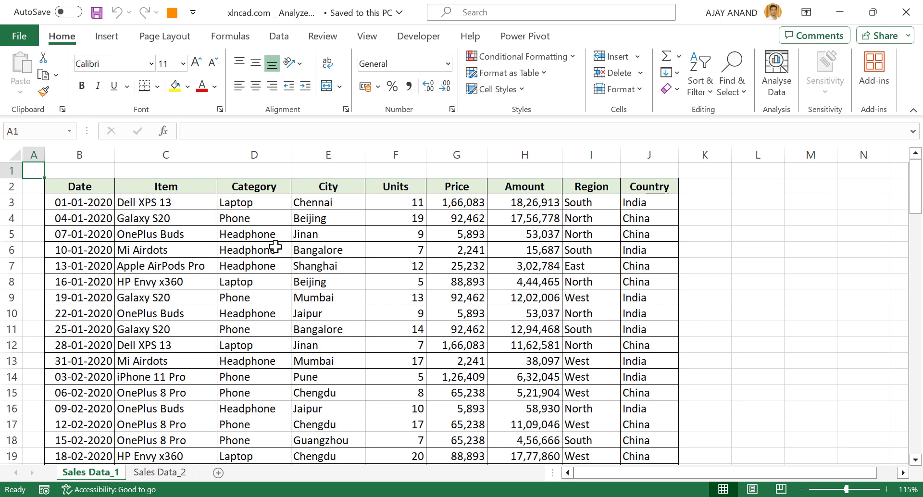
left_click(280, 282)
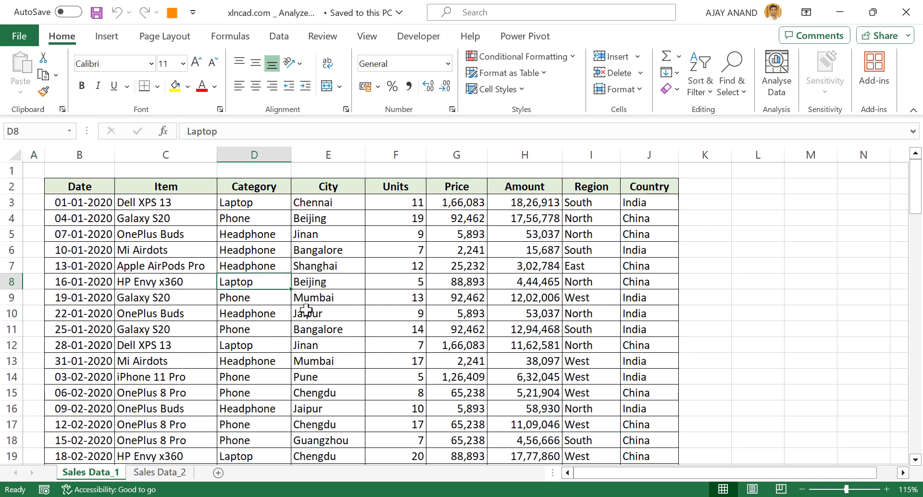
key("ctrl+a")
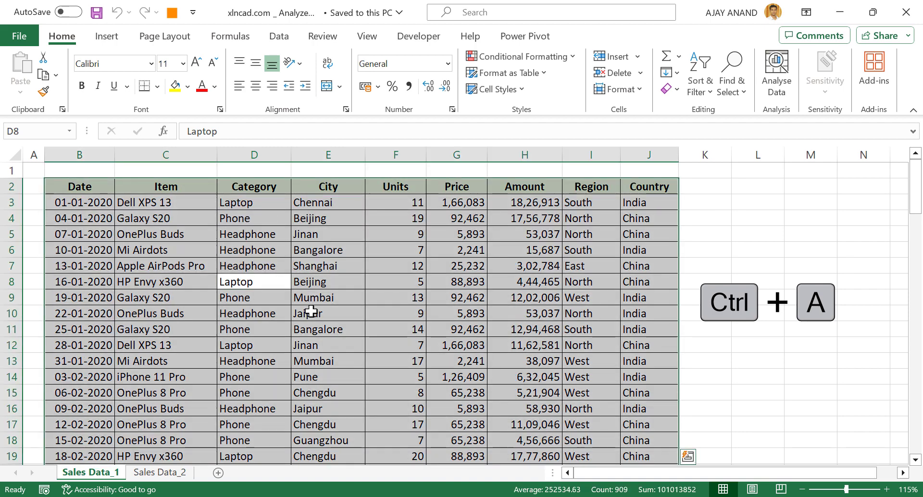
scroll(356, 348, "down", 6)
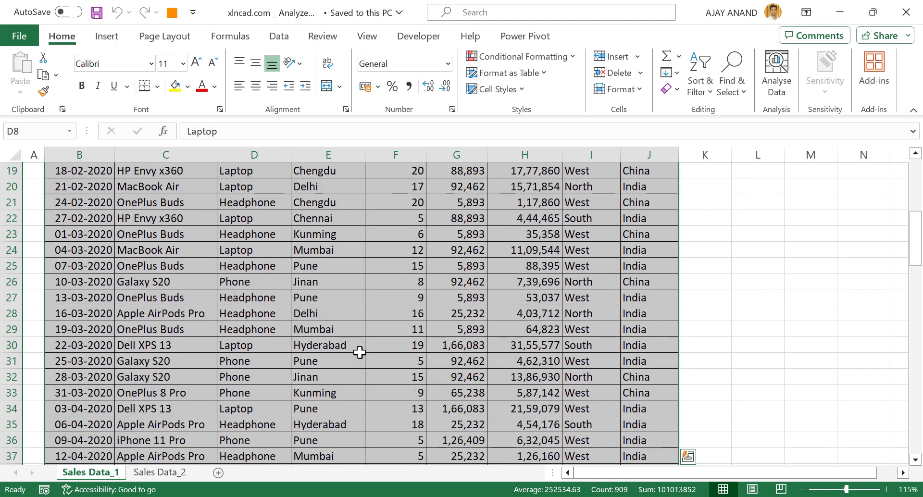
scroll(364, 344, "up", 4)
scroll(364, 345, "up", 2)
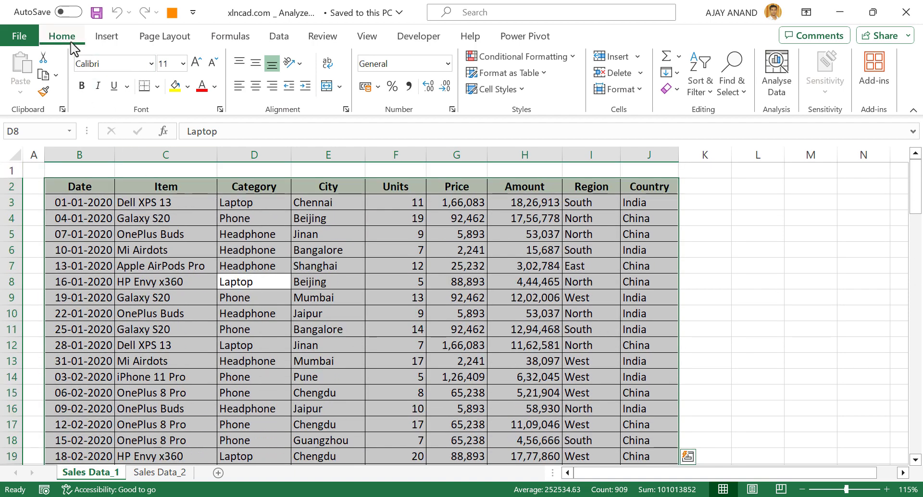
Run Analyse Data on the selected sales data and browse the suggested insights.
left_click(772, 95)
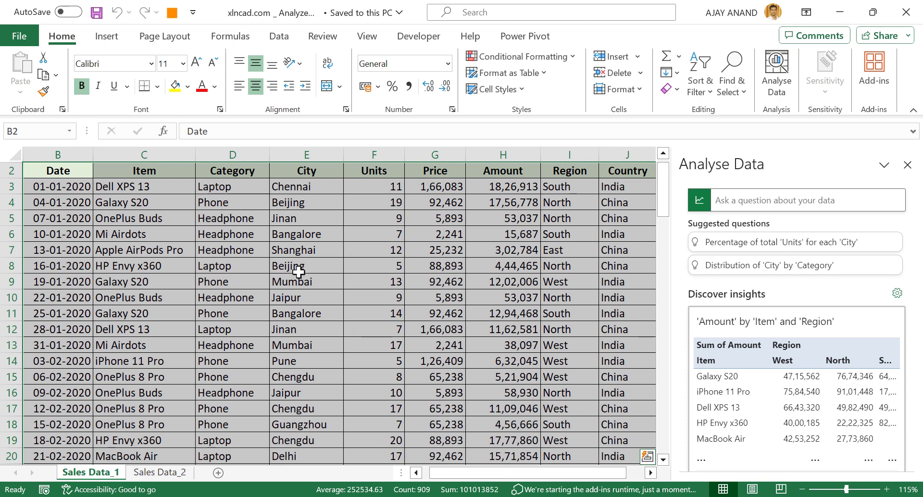
scroll(779, 288, "down", 3)
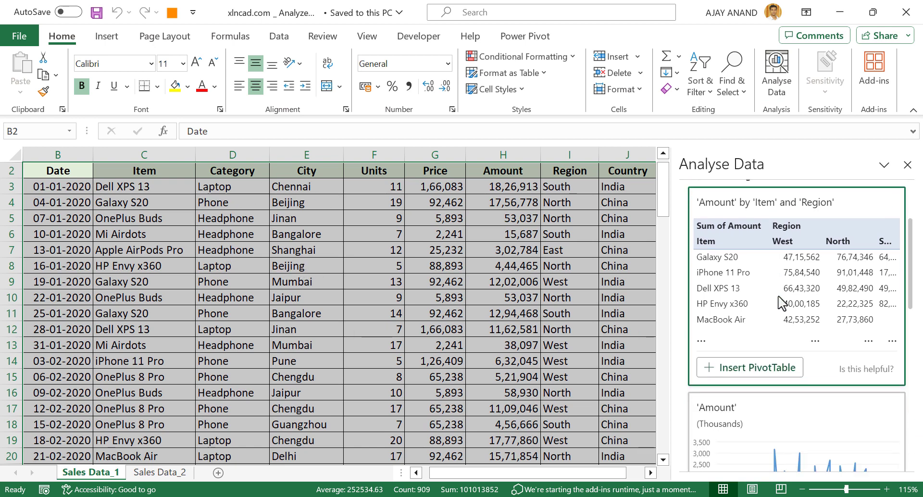
scroll(781, 303, "down", 8)
scroll(819, 369, "up", 15)
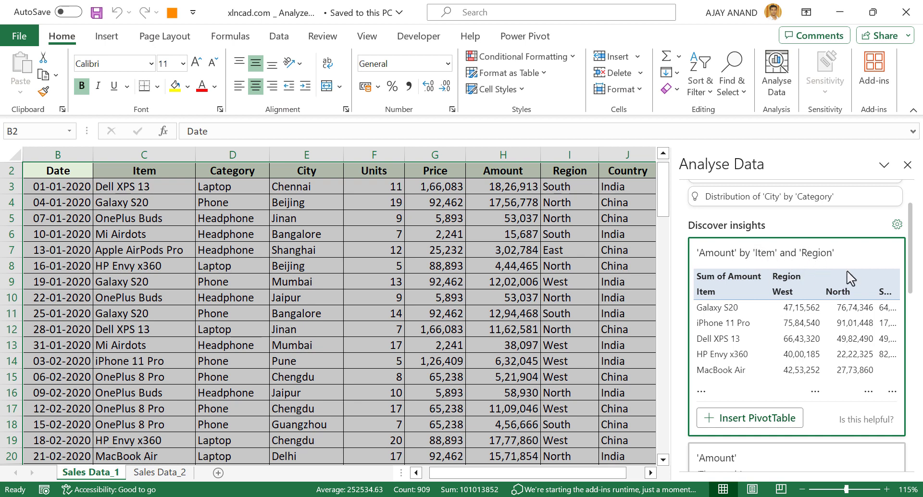
scroll(795, 330, "down", 8)
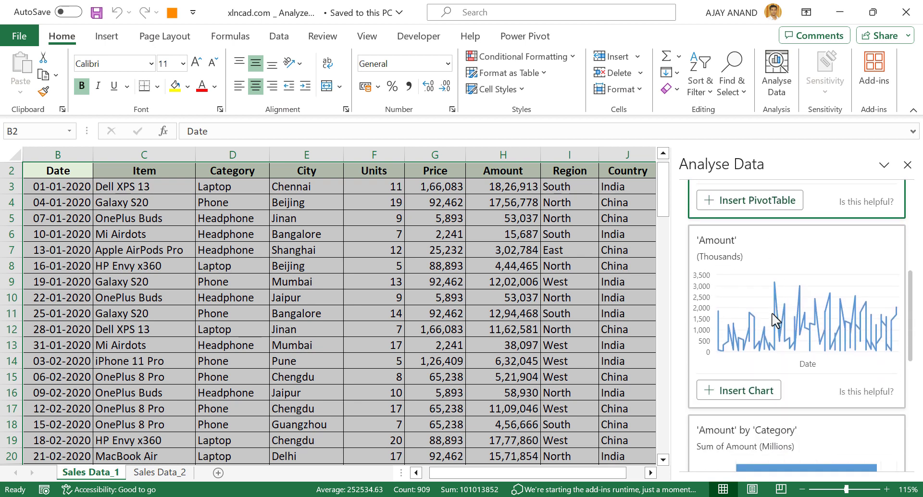
scroll(781, 315, "down", 4)
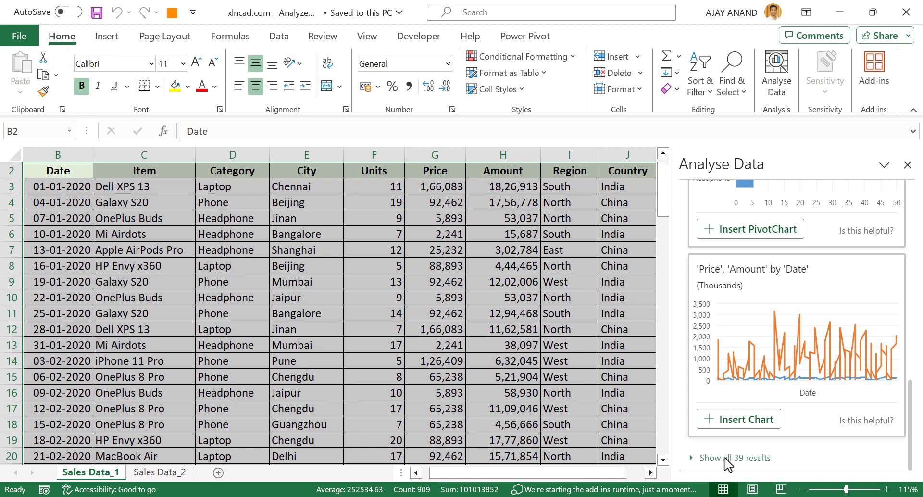
Expand the insights to all 39 results and scroll to 'Amount' by 'Category'.
left_click(692, 463)
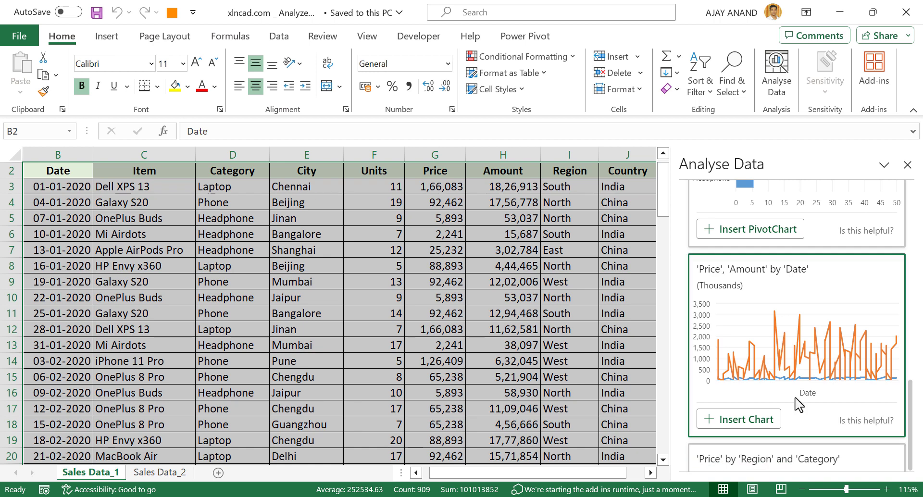
scroll(812, 370, "down", 6)
scroll(788, 248, "down", 10)
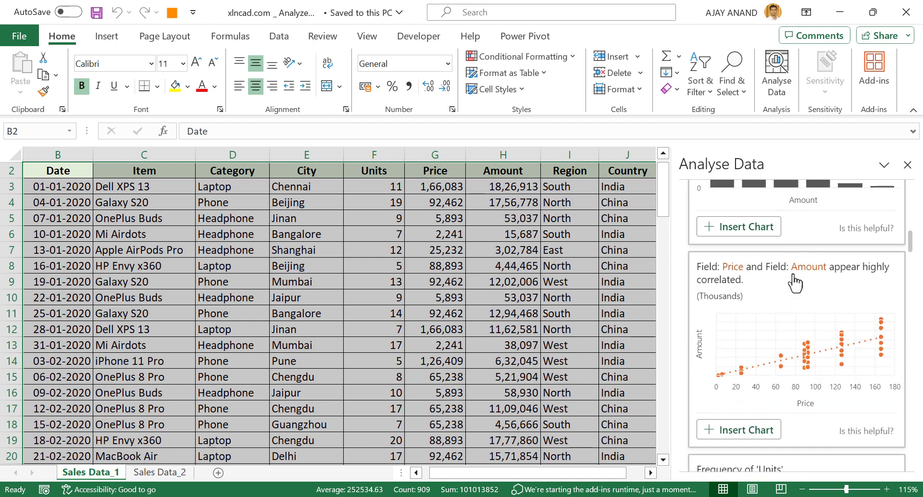
scroll(795, 282, "down", 8)
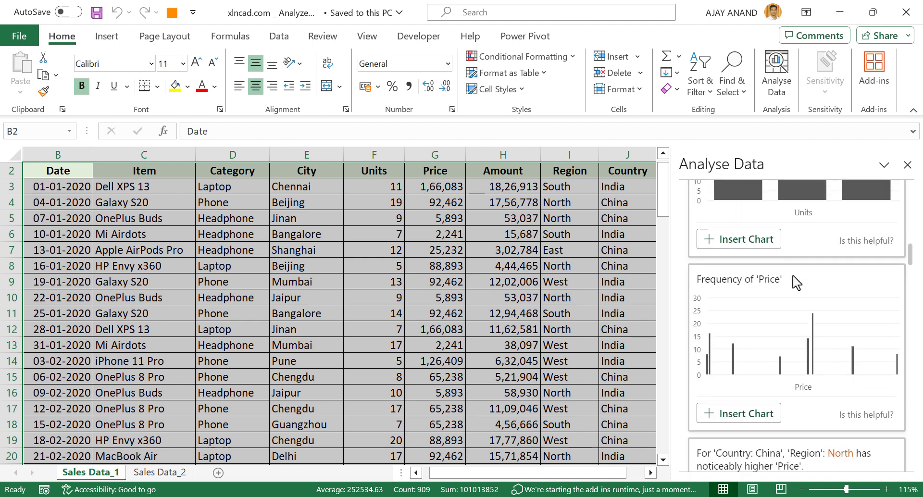
scroll(800, 315, "down", 10)
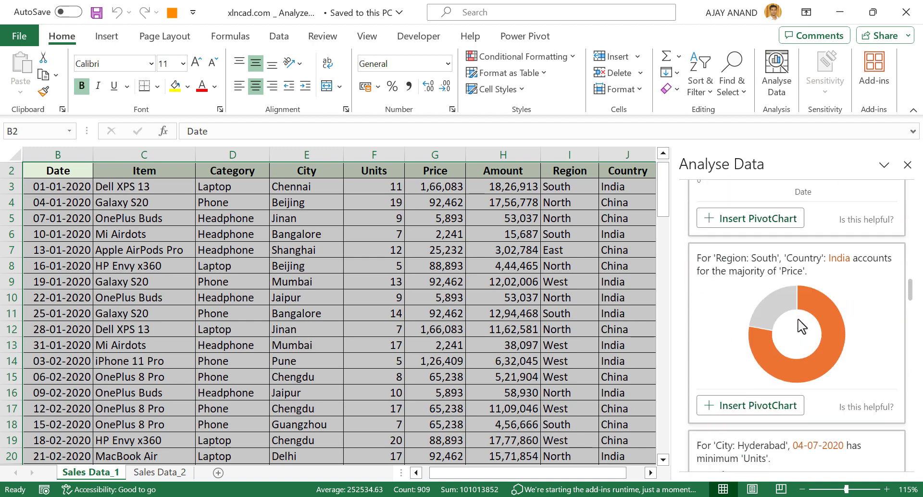
scroll(804, 348, "down", 6)
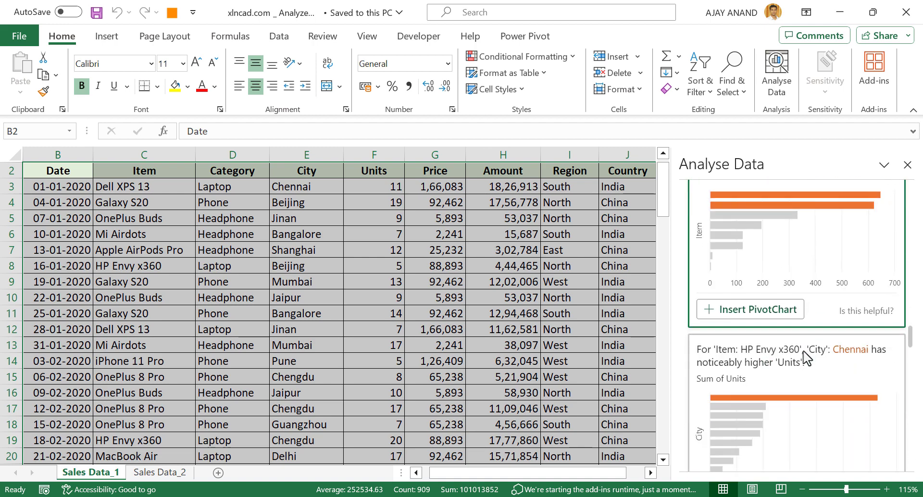
left_click_drag(908, 354, 913, 217)
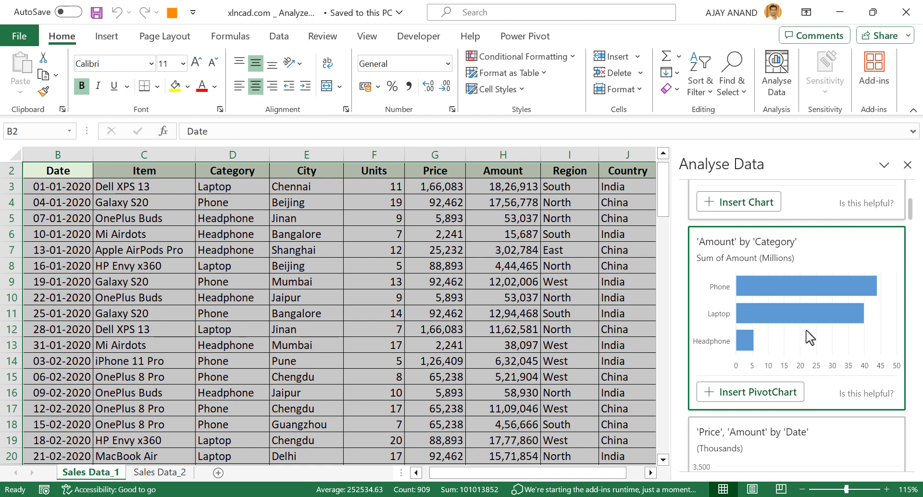
Insert the 'Amount' by 'Category' PivotChart, then return to Sales Data_1.
left_click(745, 397)
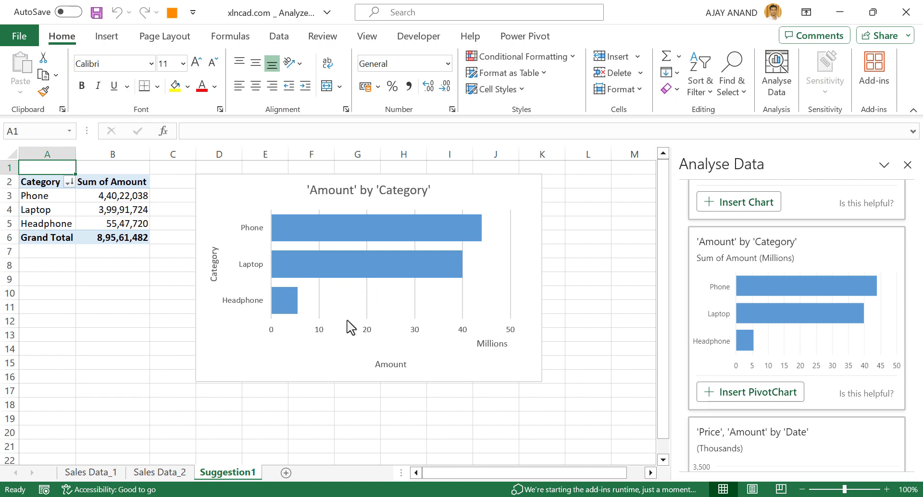
left_click(91, 472)
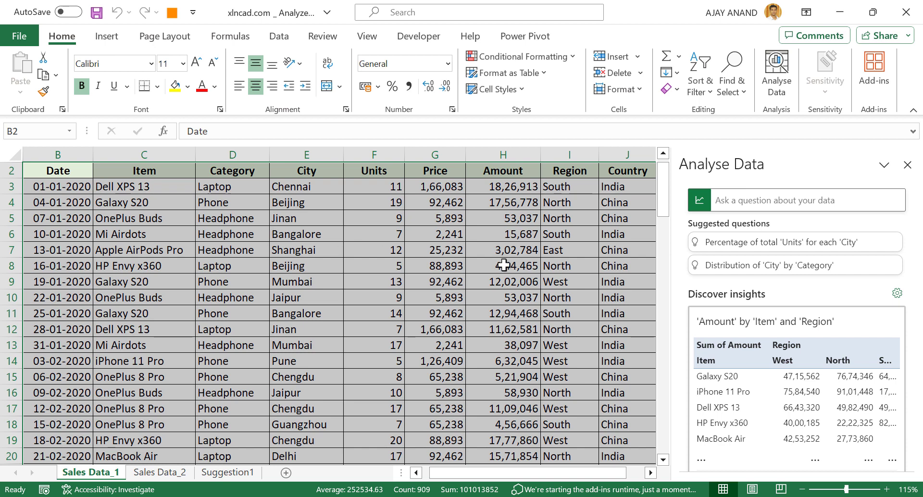
Ask Analyse Data 'Total Headphone units sold in Indian Cities' and review the Units-by-City answer.
left_click(743, 202)
type("Tota")
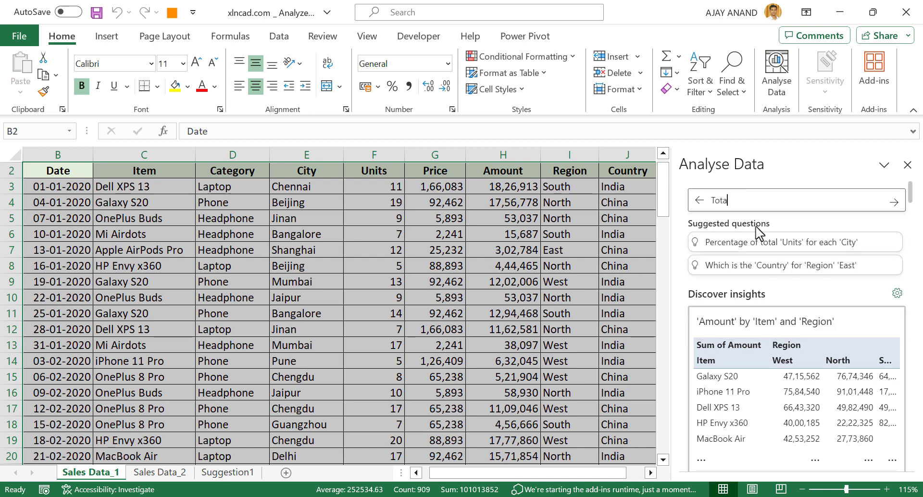
type("l Headphone units sold in I")
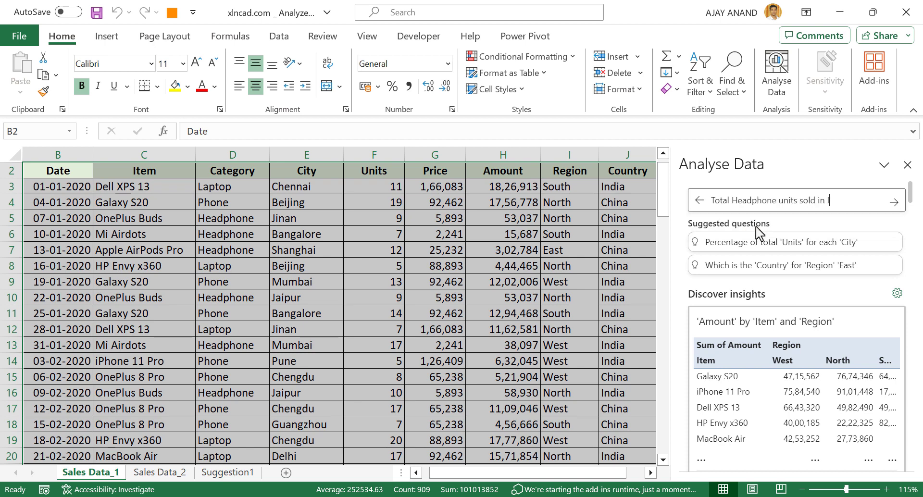
type("ndian Cities")
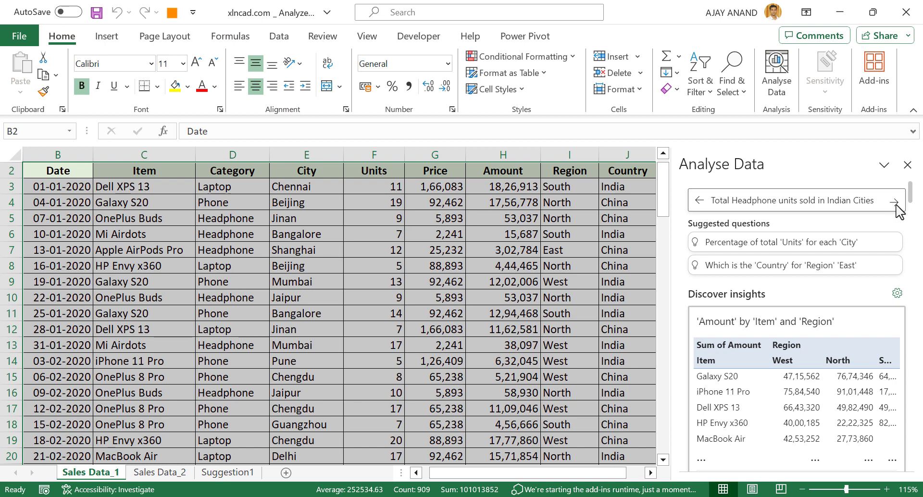
left_click(895, 204)
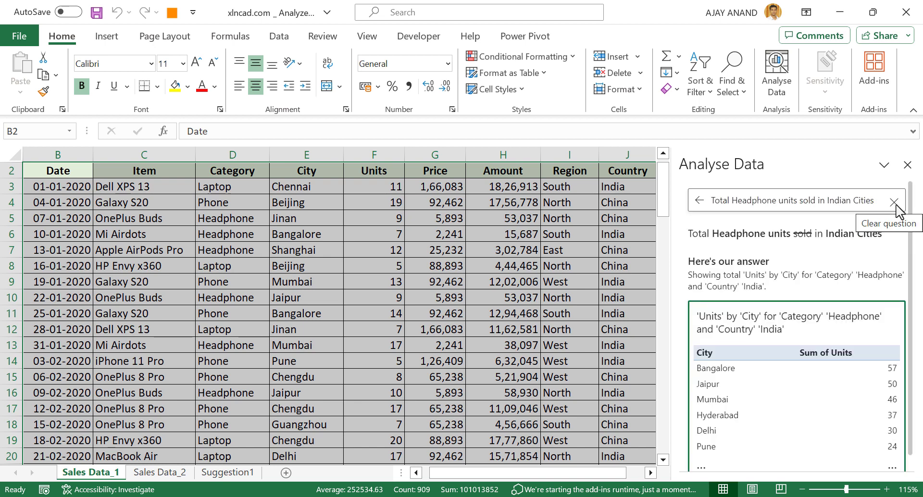
scroll(759, 277, "down", 2)
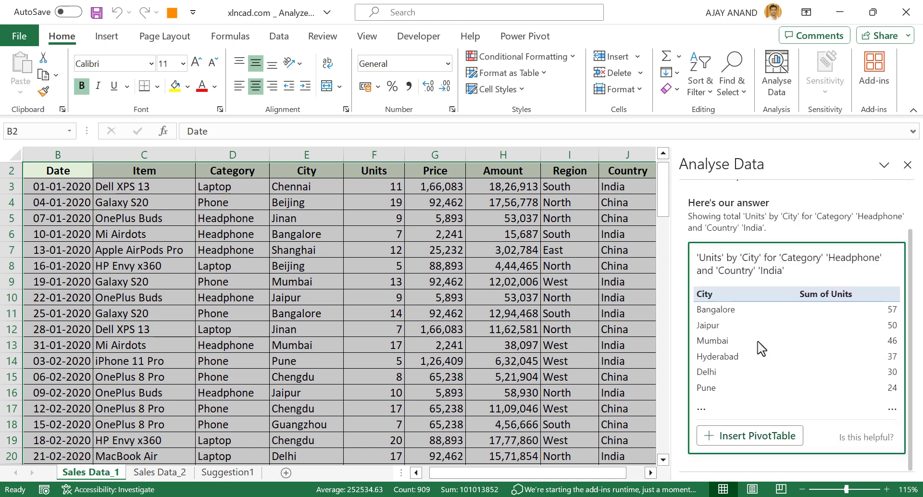
Insert the Headphone answer as a PivotTable and filter Country to China only.
left_click(741, 445)
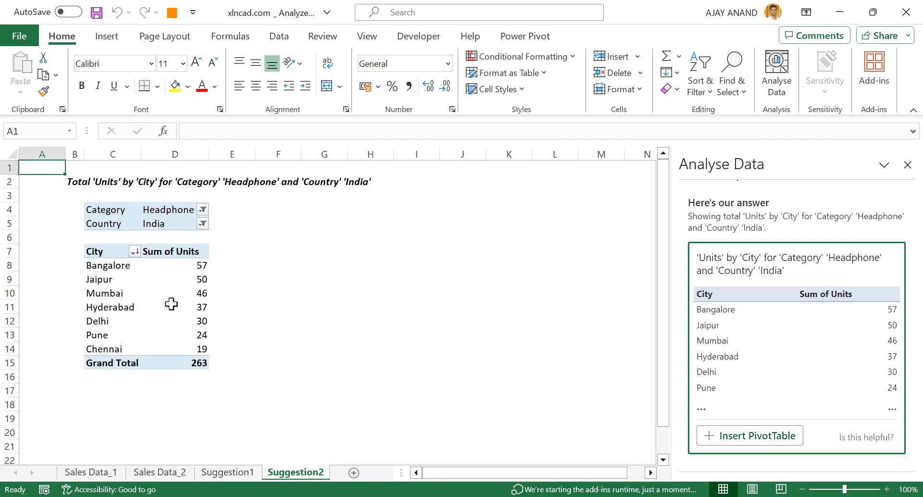
mouse_move(162, 344)
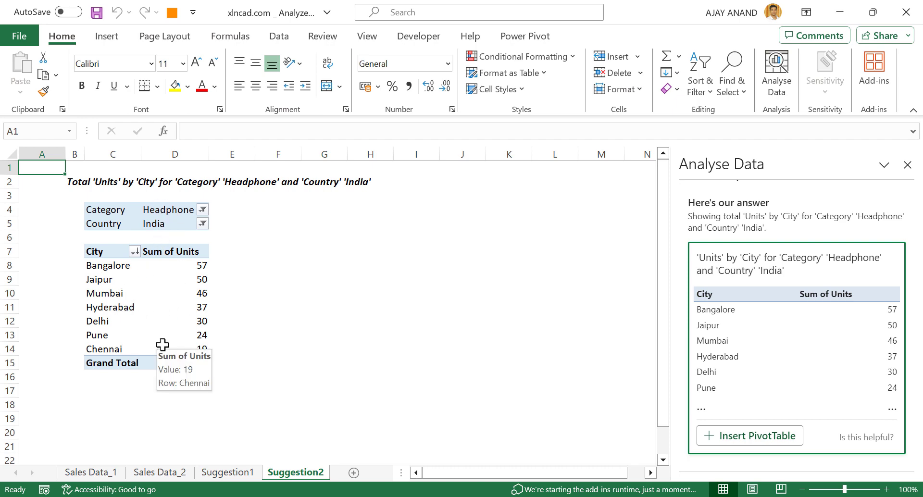
left_click(202, 224)
left_click(54, 273)
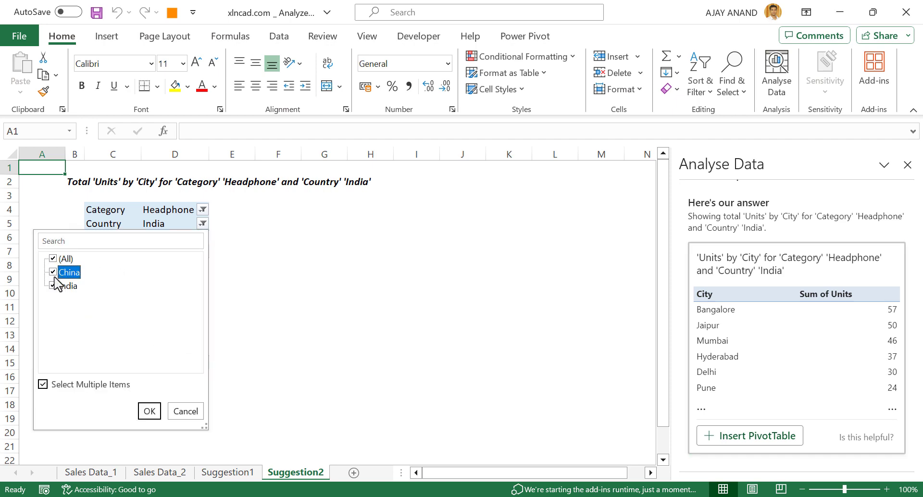
left_click(54, 286)
left_click(149, 411)
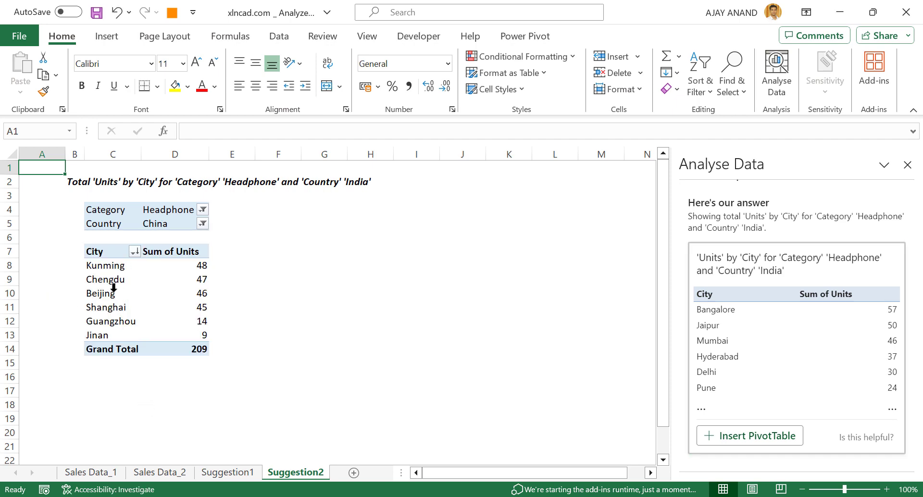
Close Analyse Data and select the whole Bill No. table on Sales Data_2.
left_click(906, 164)
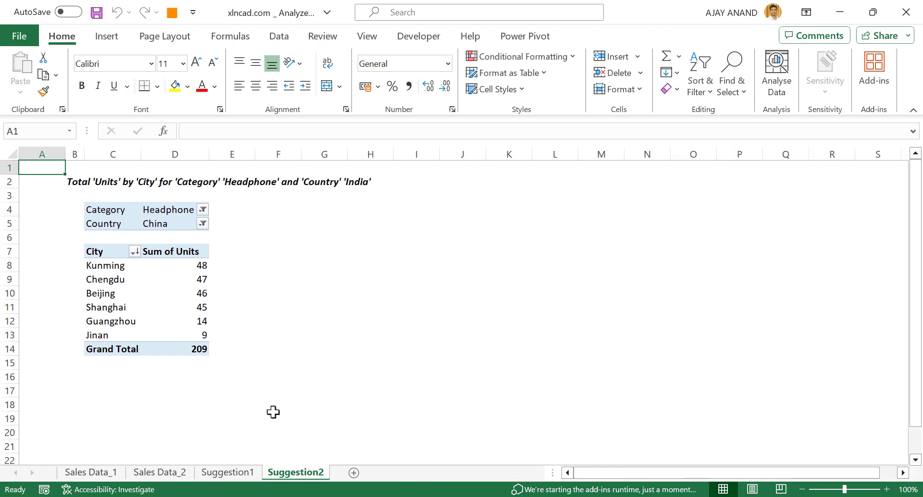
left_click(165, 473)
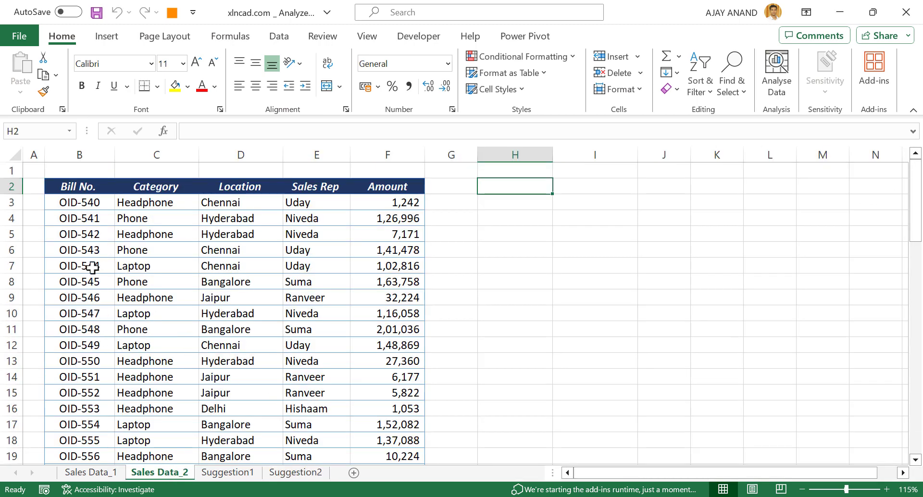
scroll(269, 346, "down", 4)
scroll(262, 354, "up", 4)
left_click(253, 298)
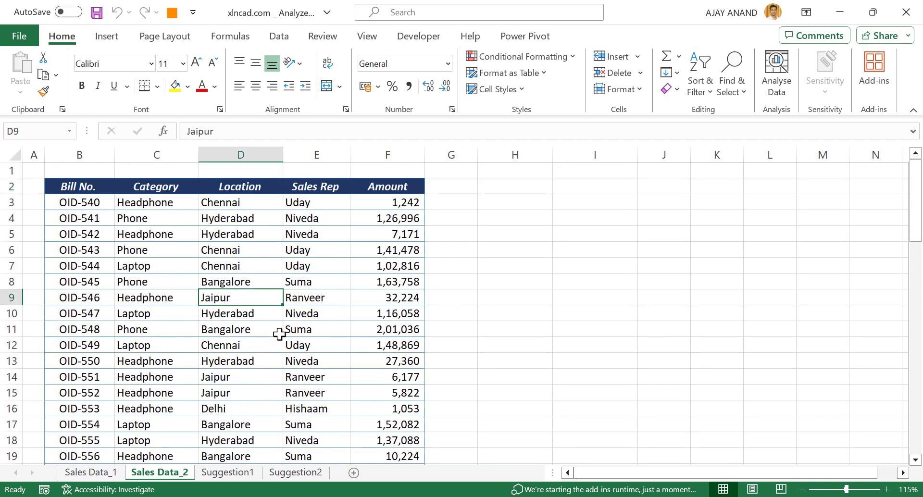
key("ctrl+a")
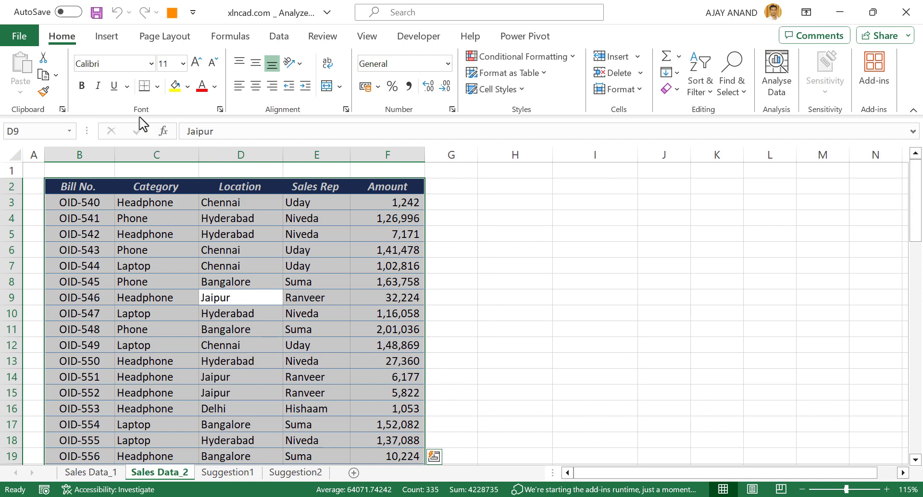
Compare the recommended PivotTables and create Sum of Amount by Sales Rep on a new sheet.
left_click(115, 39)
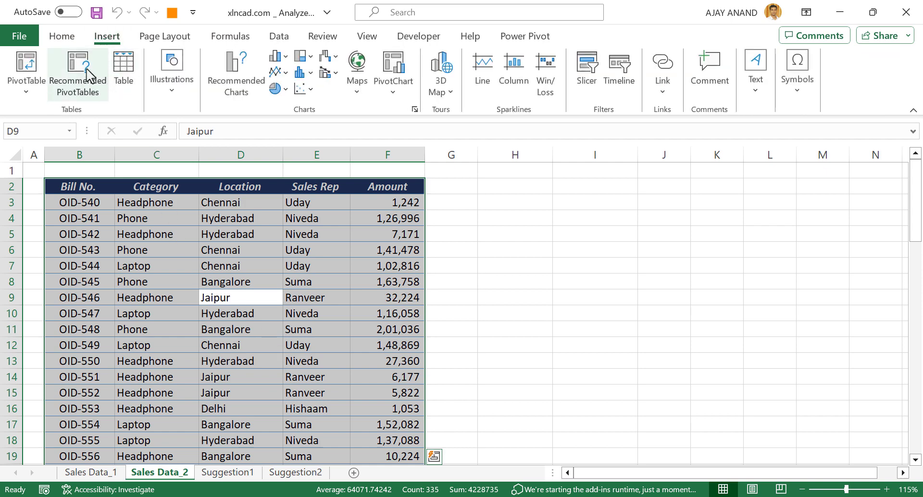
left_click(88, 92)
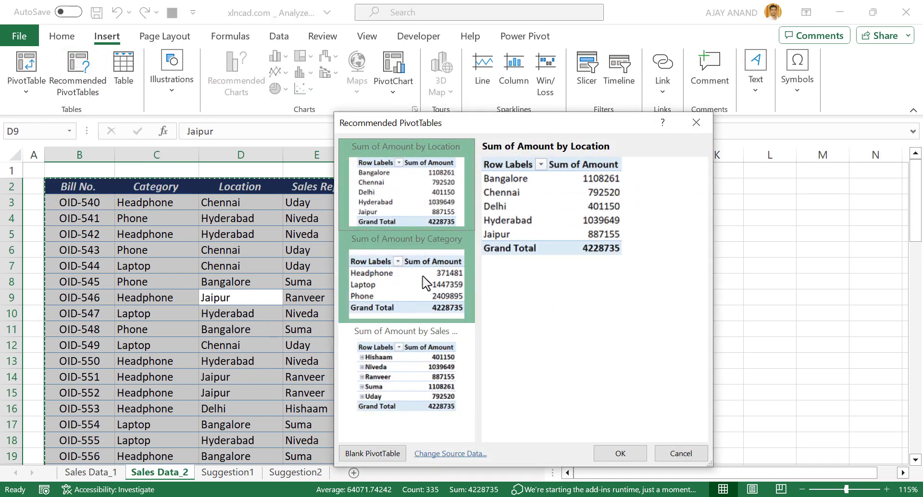
left_click(437, 287)
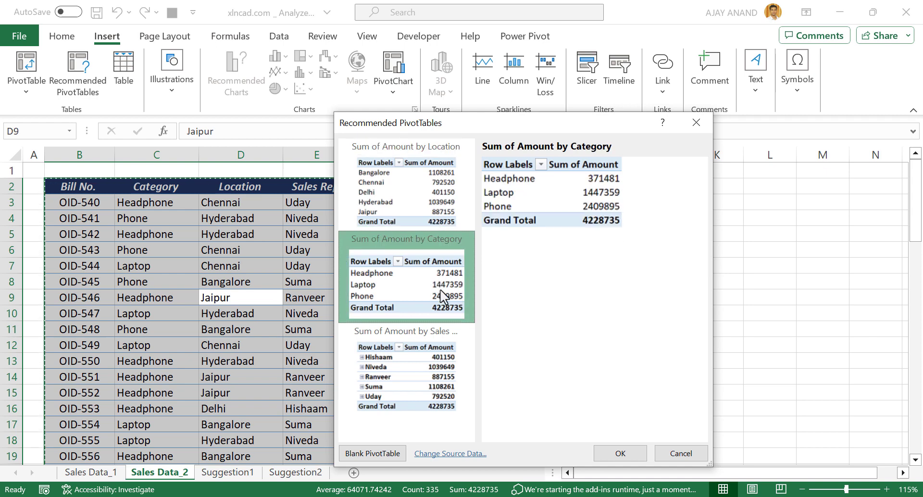
left_click(419, 371)
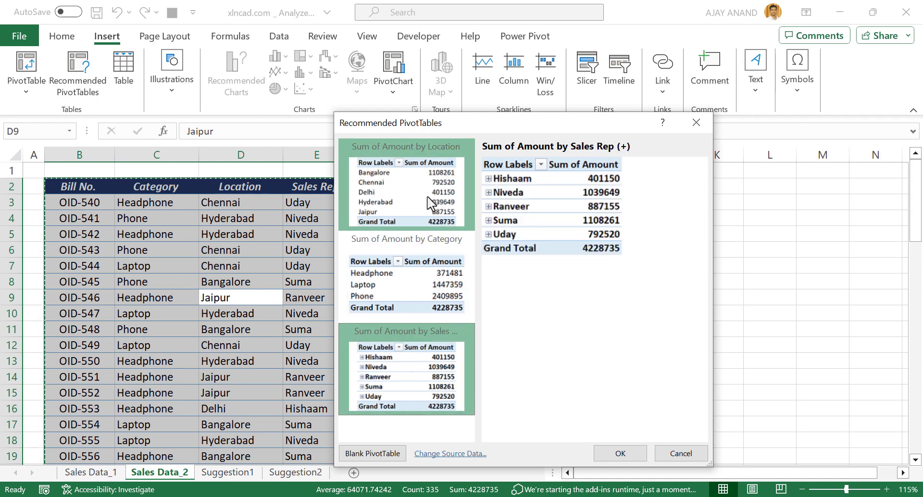
left_click(425, 283)
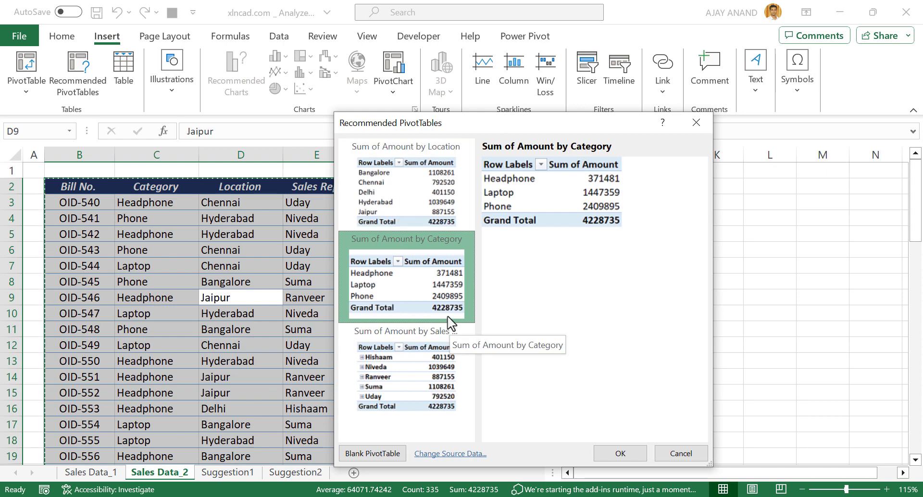
left_click(402, 370)
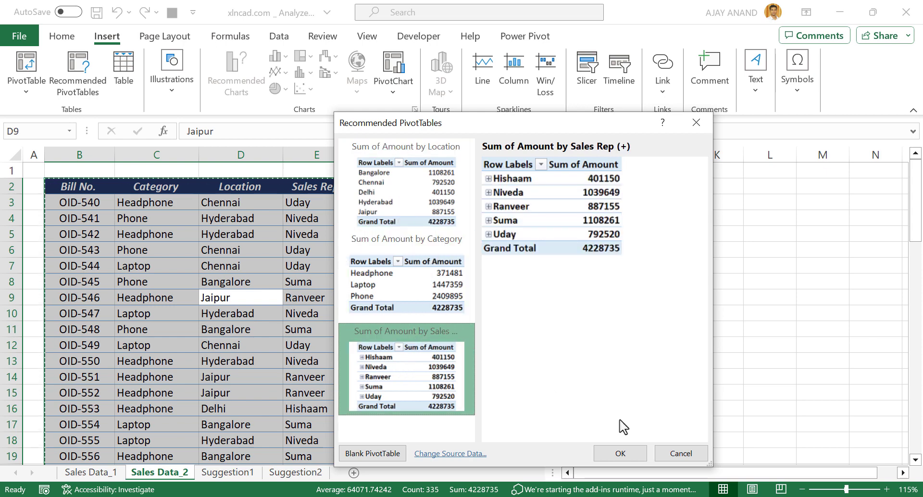
left_click(618, 453)
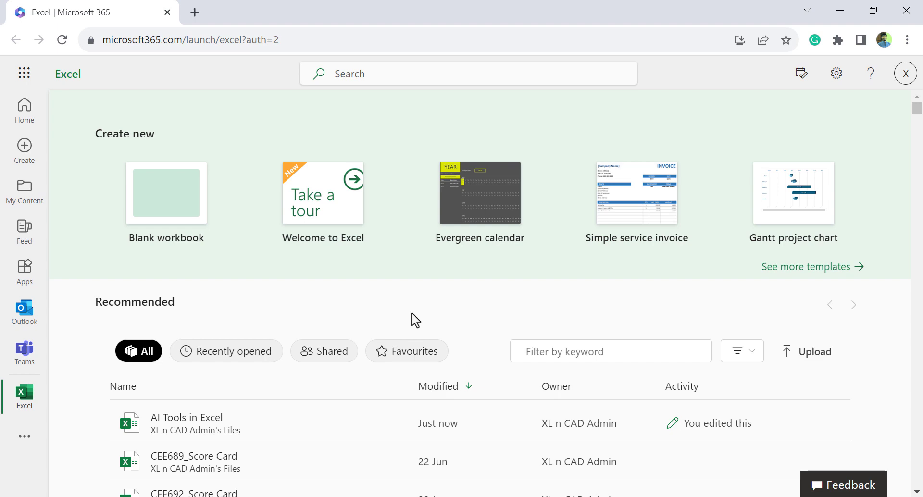
Open the 'AI Tools in Excel' workbook from the Recommended list.
left_click(216, 423)
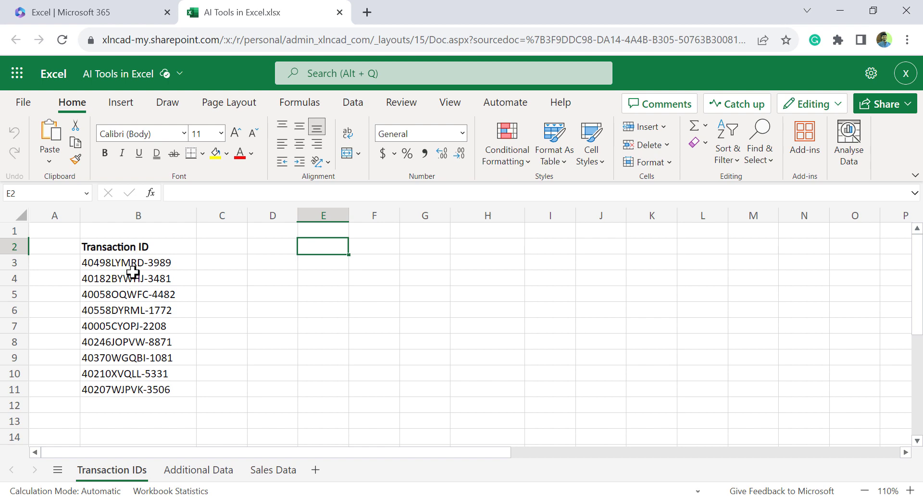
Convert the Transaction ID list in B2:B11 into a table with headers.
left_click_drag(156, 247, 160, 383)
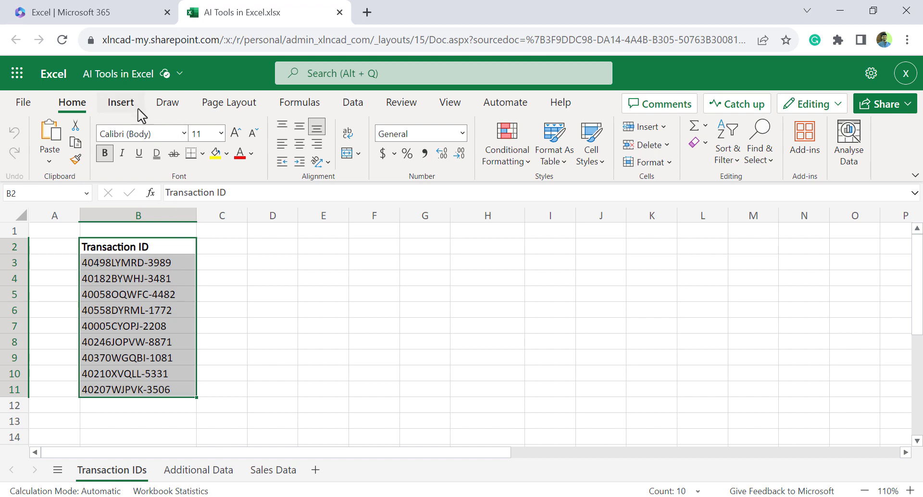
left_click(121, 102)
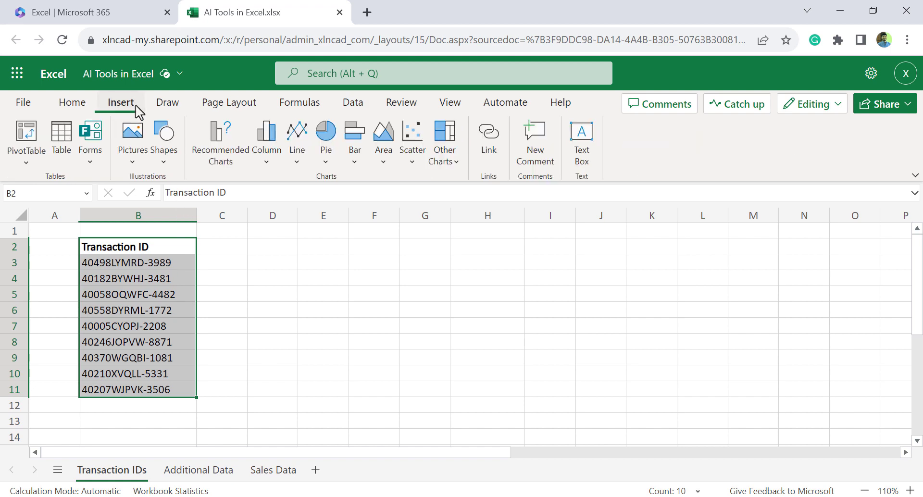
left_click(63, 144)
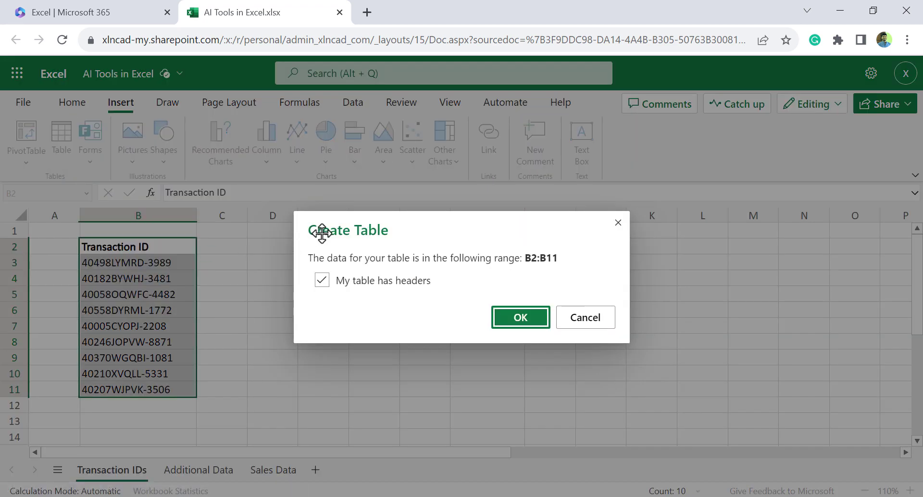
left_click(510, 322)
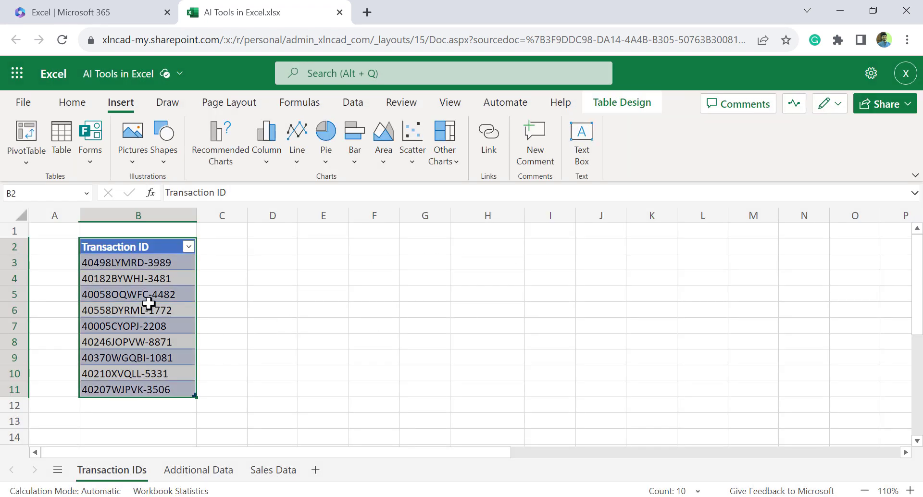
left_click(278, 311)
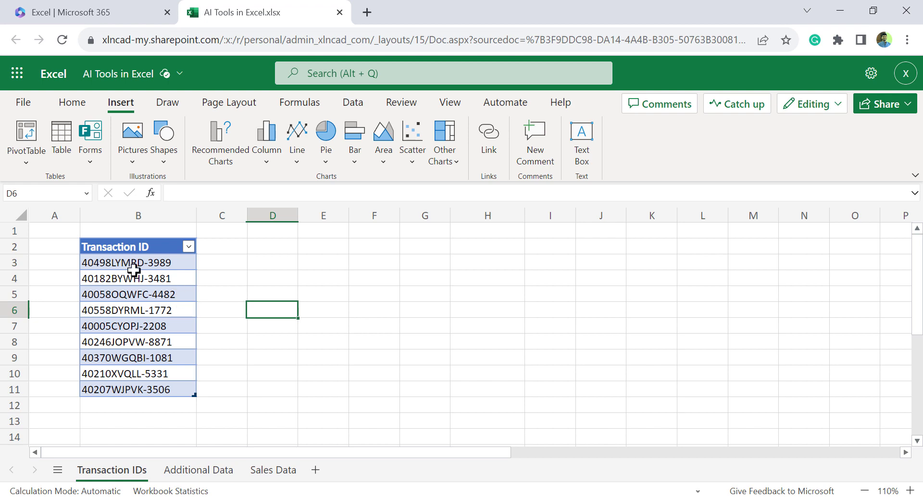
Enter the example suffixes 3989 in C3 and 3481 in C4 beside the IDs.
left_click(220, 266)
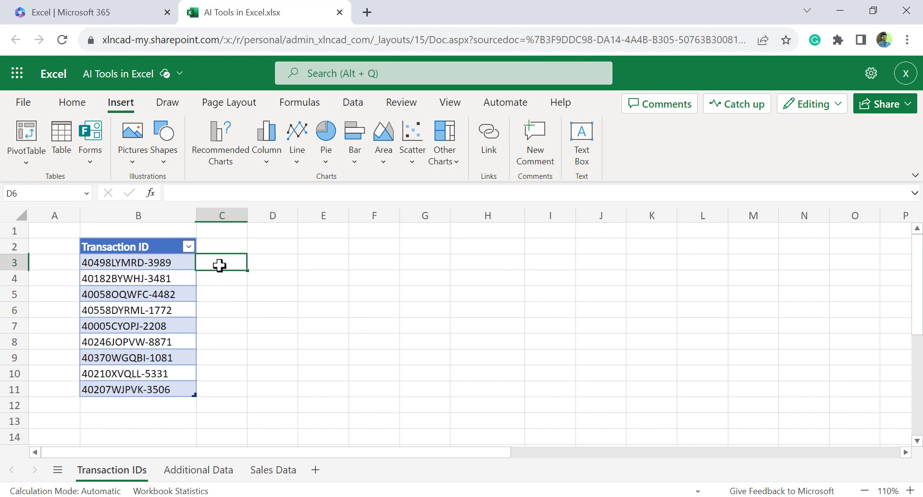
type("39")
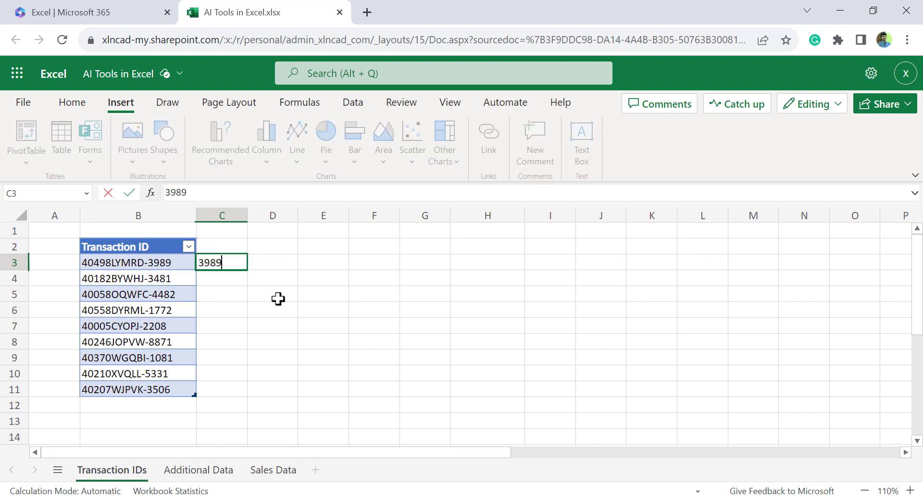
type("89")
key("Return")
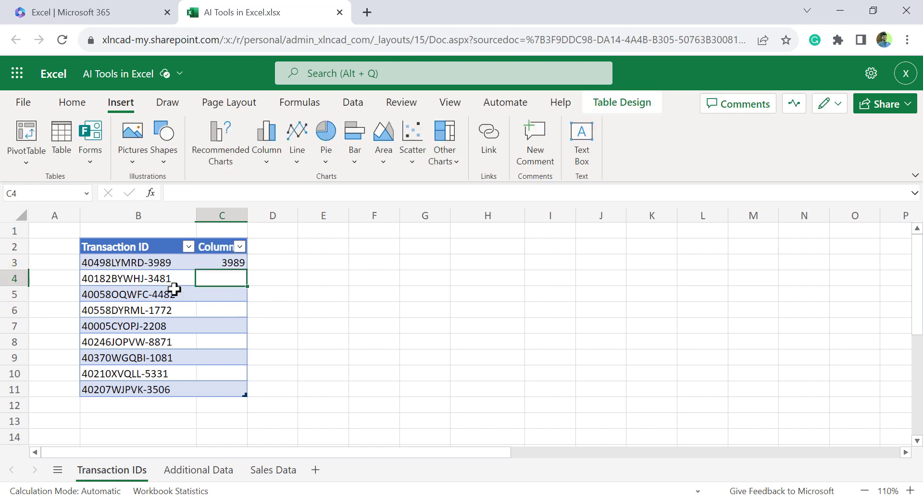
type("348")
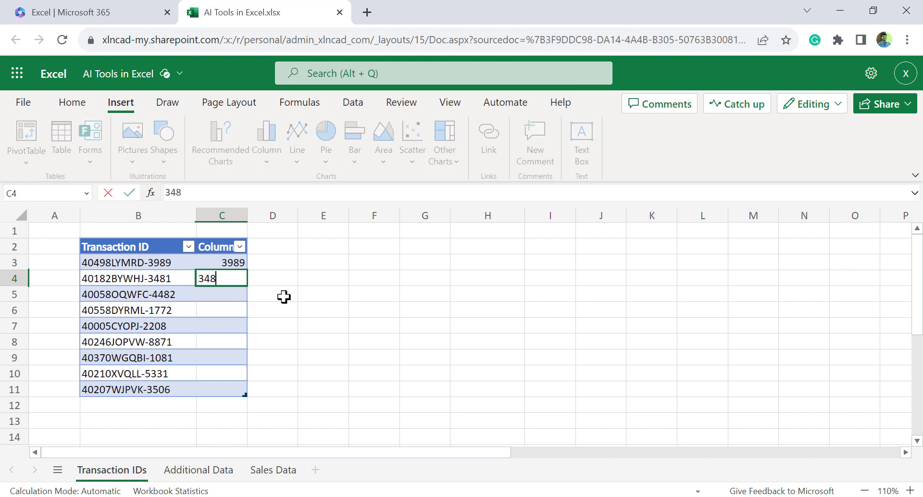
type("1")
key("Return")
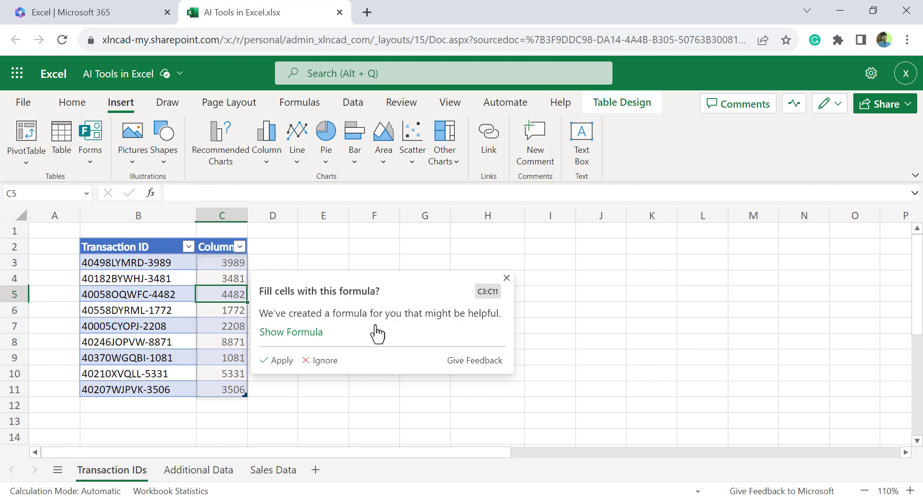
Apply the suggested VALUE/RIGHT/FIND formula to the column and spot-check C6, C8 and C10.
left_click(296, 333)
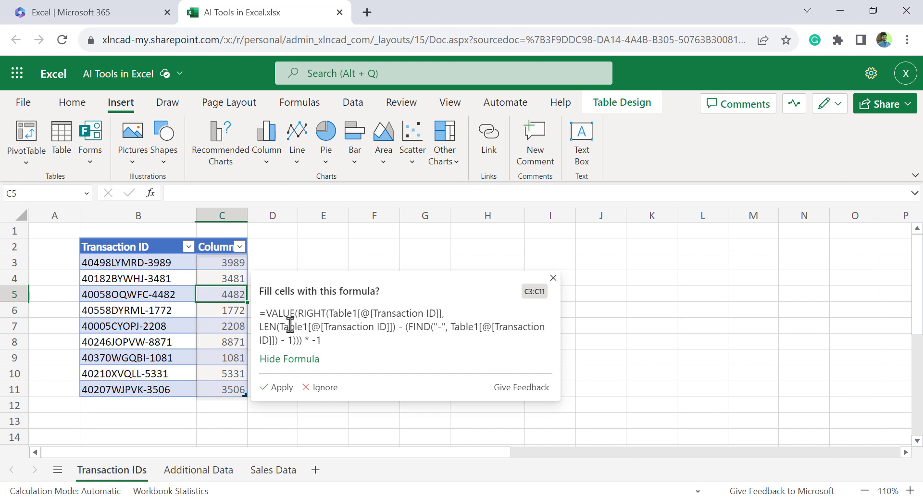
left_click(275, 387)
left_click(230, 310)
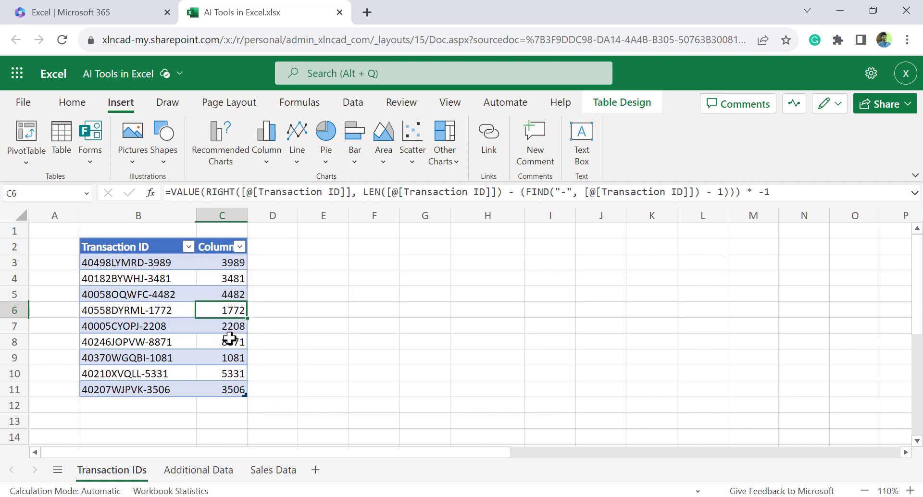
left_click(227, 340)
left_click(225, 372)
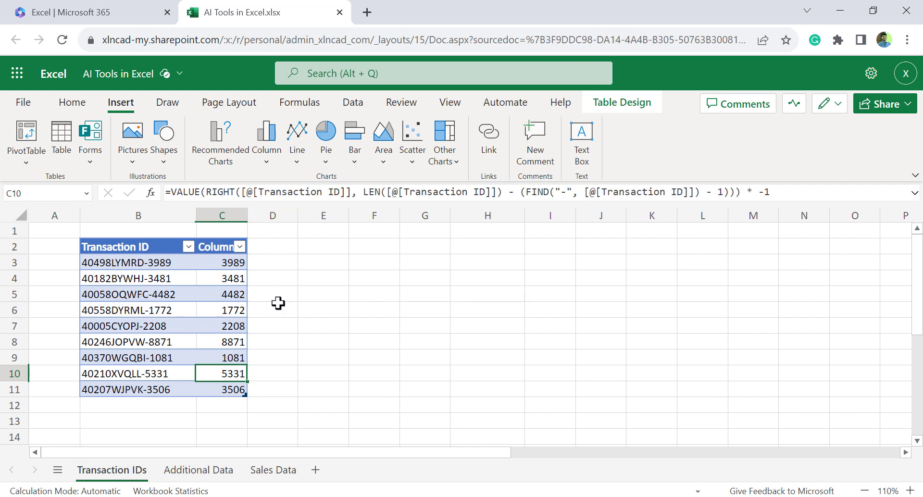
Enter the example codes LYMRD in D3 and BYWHJ in D4.
left_click(272, 265)
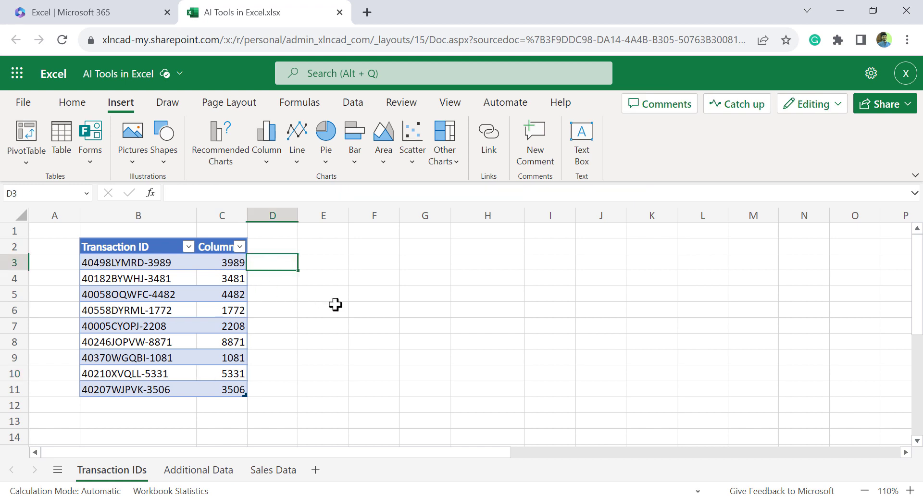
type("LYMRD")
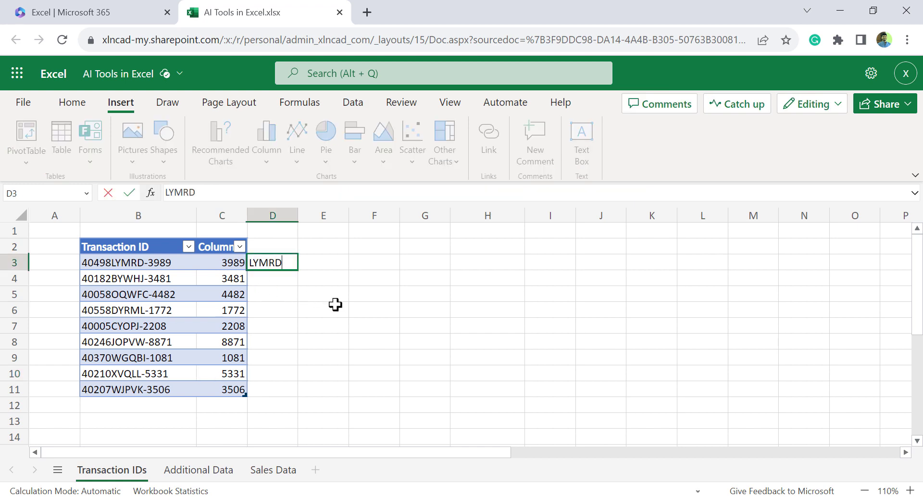
key("Return")
type("BYWHJ")
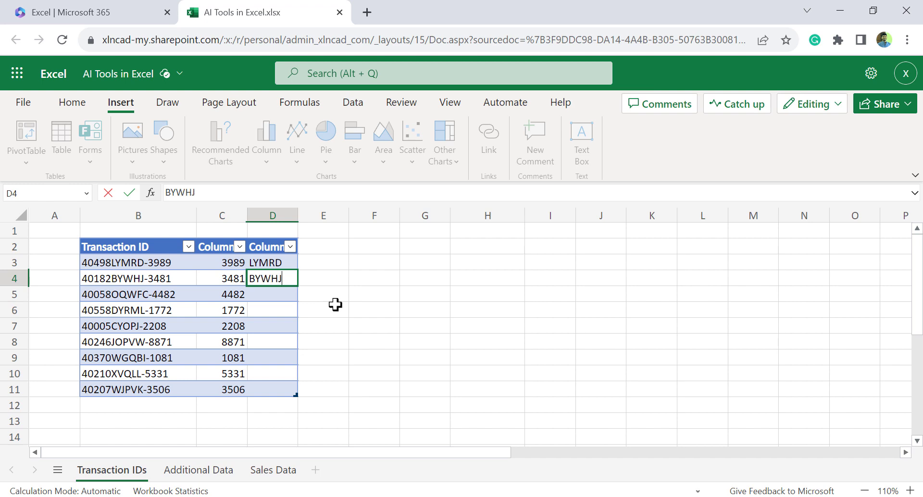
key("Return")
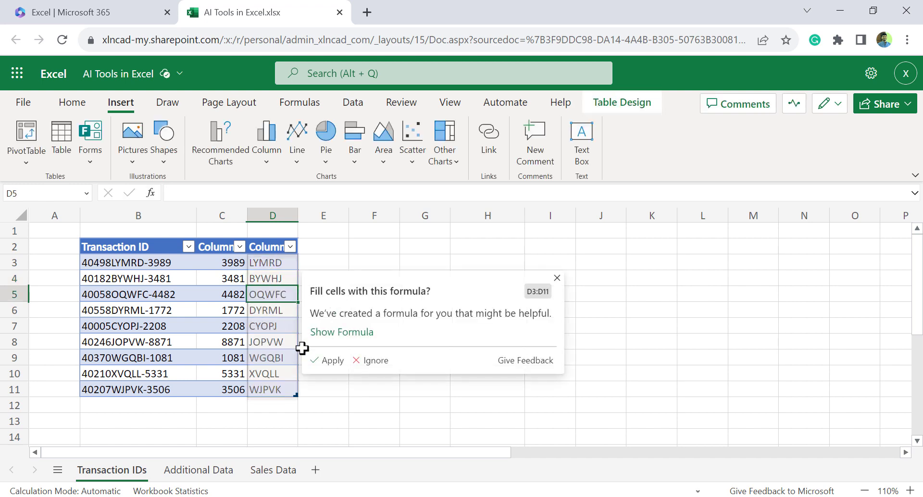
Apply the suggested MID formula to column D, check D9, then go to Additional Data.
left_click(357, 333)
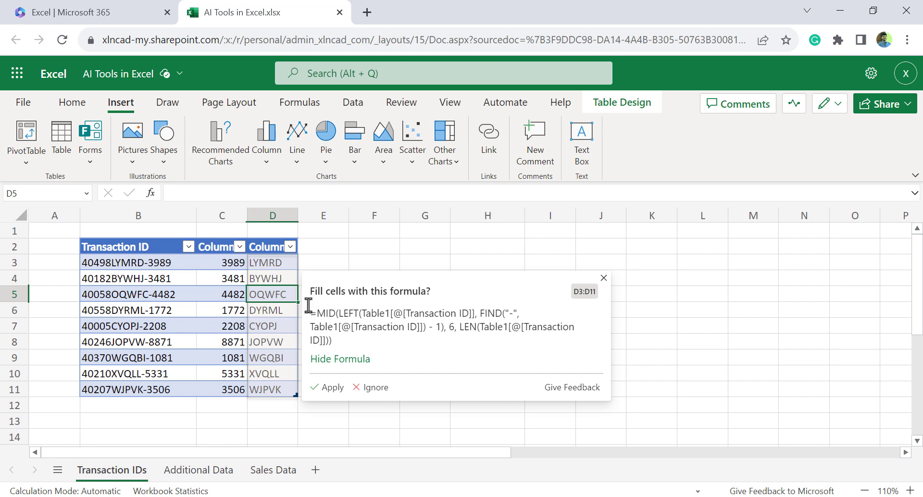
left_click(328, 387)
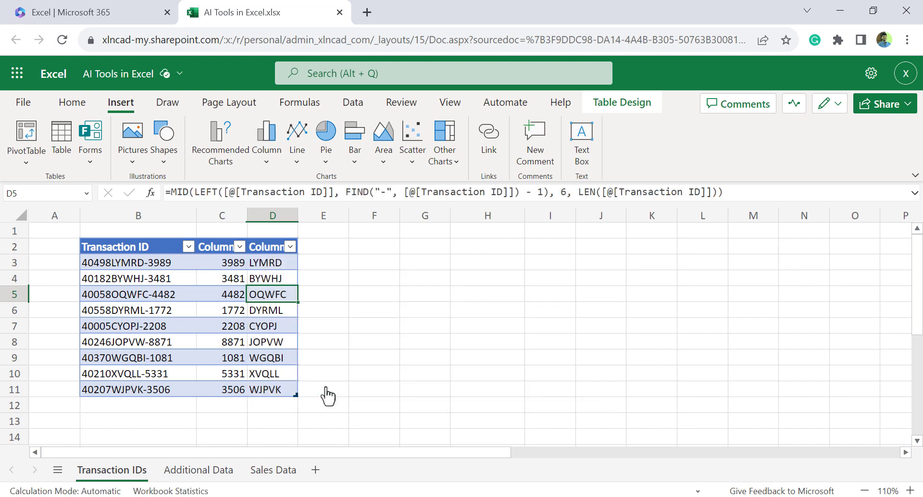
left_click(285, 357)
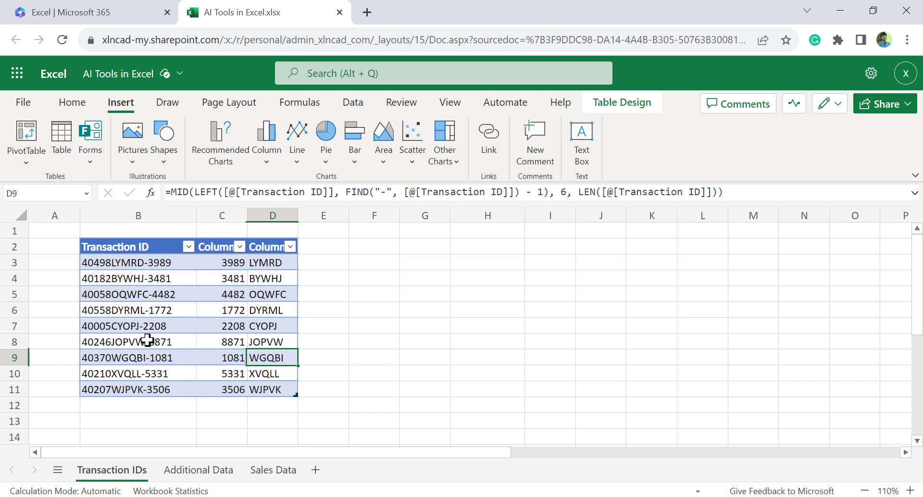
left_click(205, 469)
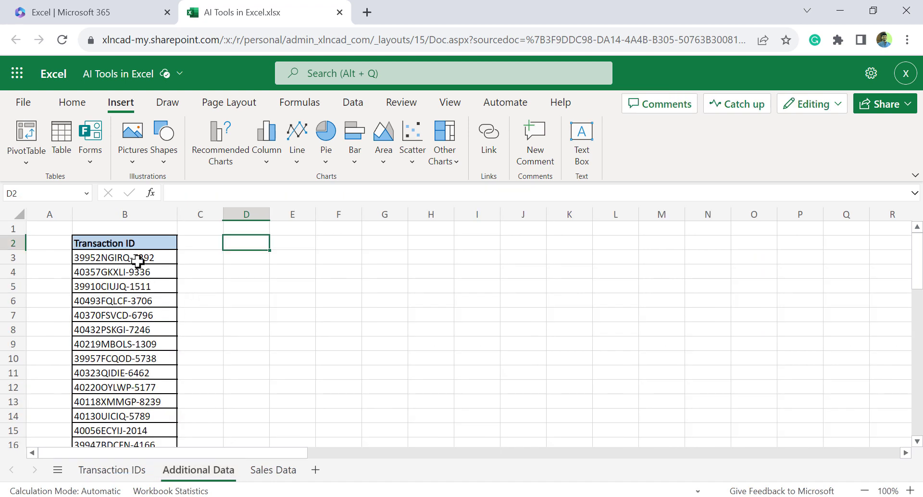
Copy the extra Transaction IDs in B3:B30 on the Additional Data sheet.
left_click_drag(138, 261, 132, 325)
scroll(132, 325, "down", 7)
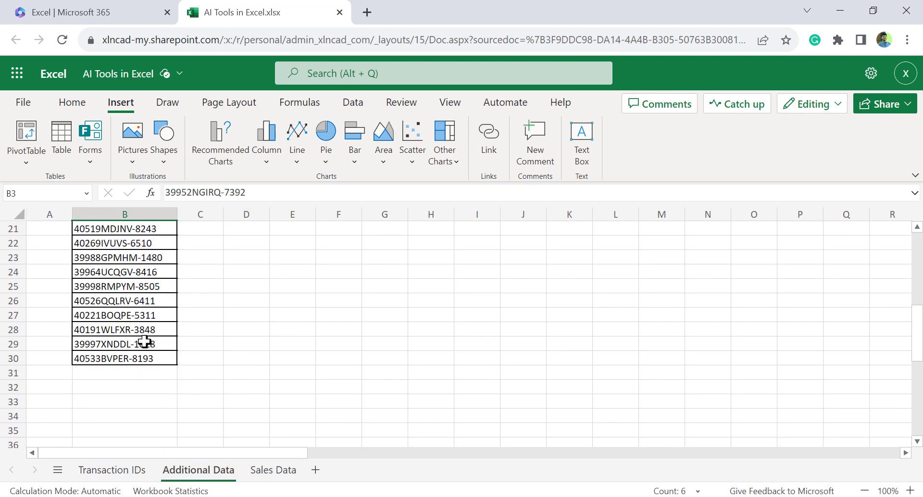
left_click(147, 358, "shift")
right_click(152, 257)
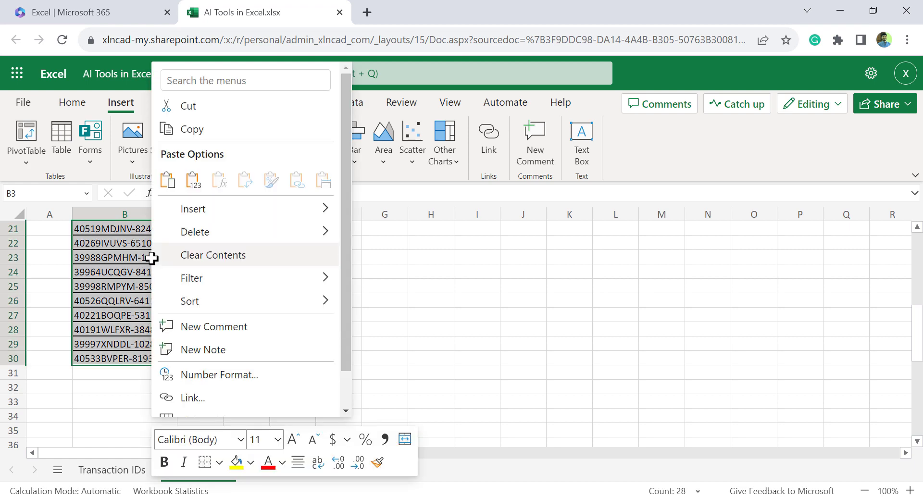
left_click(212, 132)
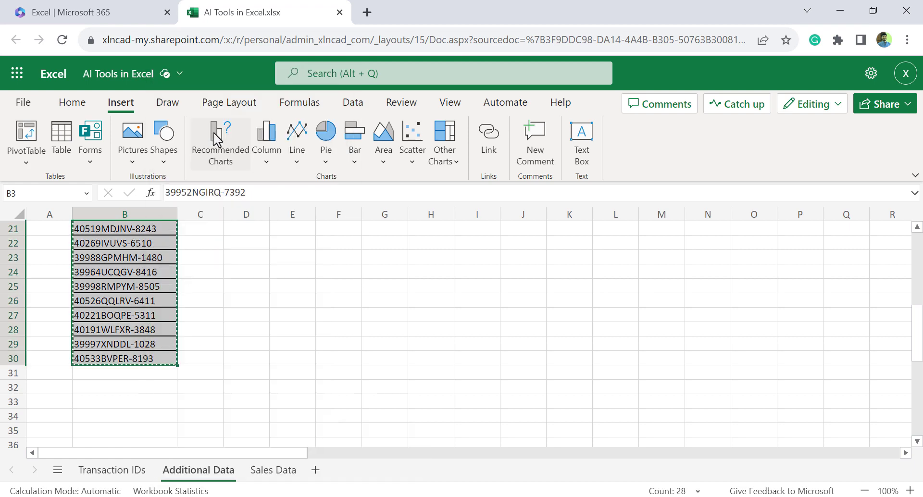
Paste the copied IDs at B12 of the Transaction IDs table and check D21's formula.
left_click(136, 470)
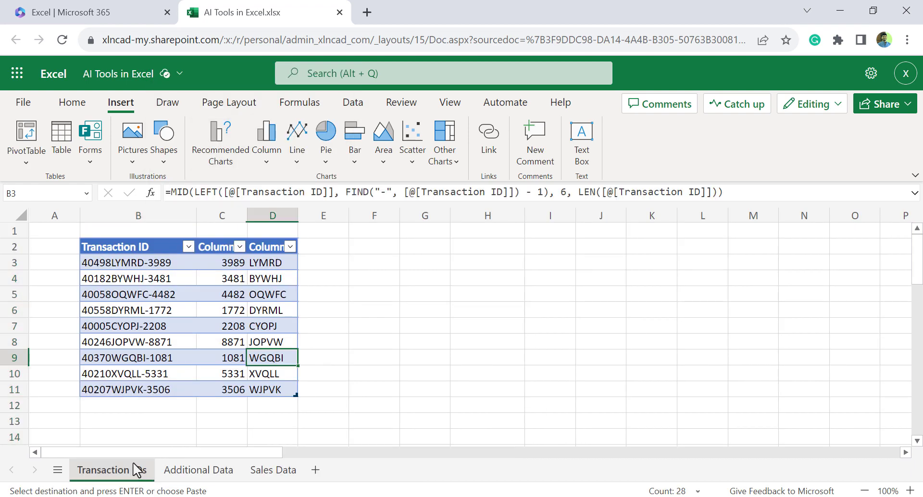
right_click(137, 406)
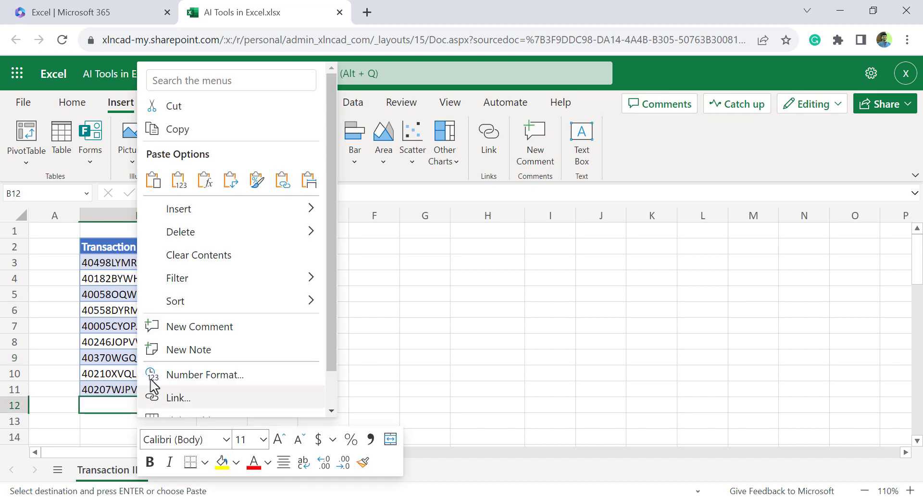
left_click(187, 190)
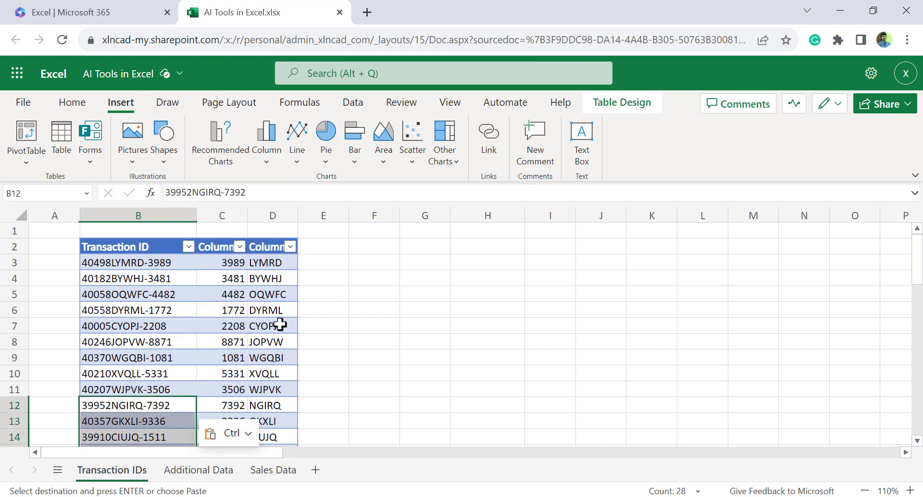
scroll(307, 361, "down", 5)
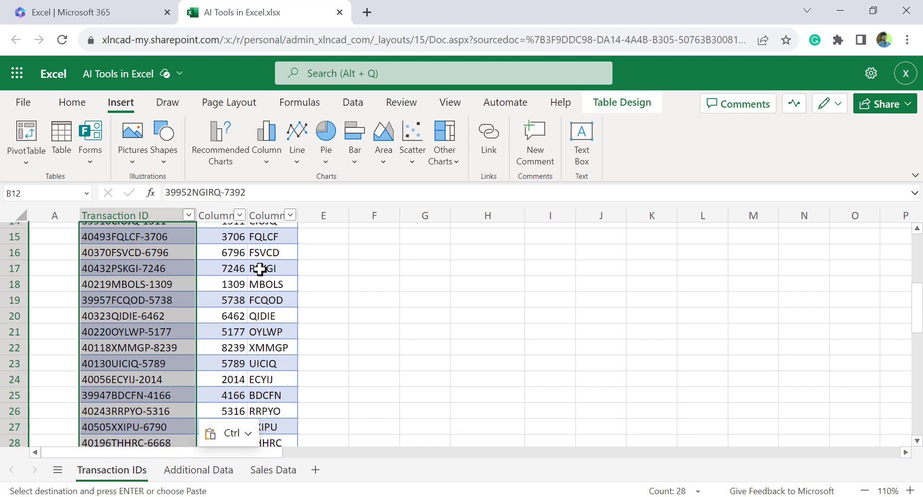
scroll(269, 298, "down", 6)
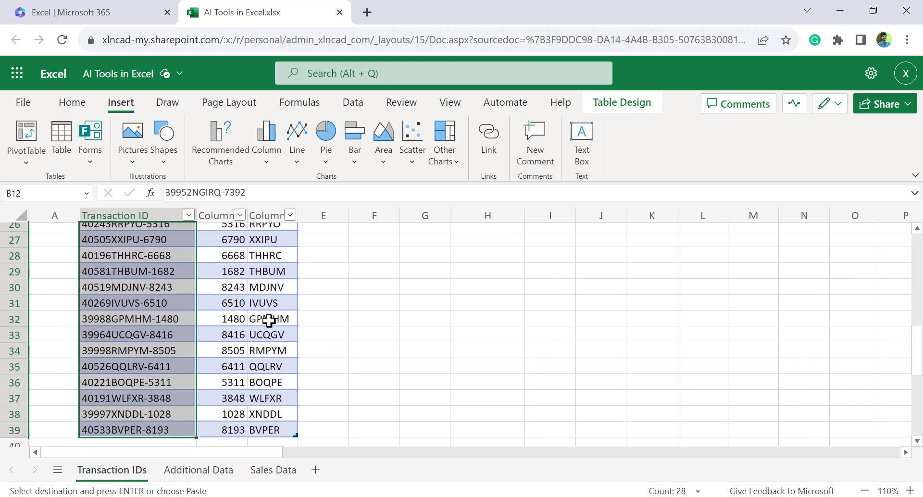
scroll(265, 336, "up", 6)
left_click(262, 331)
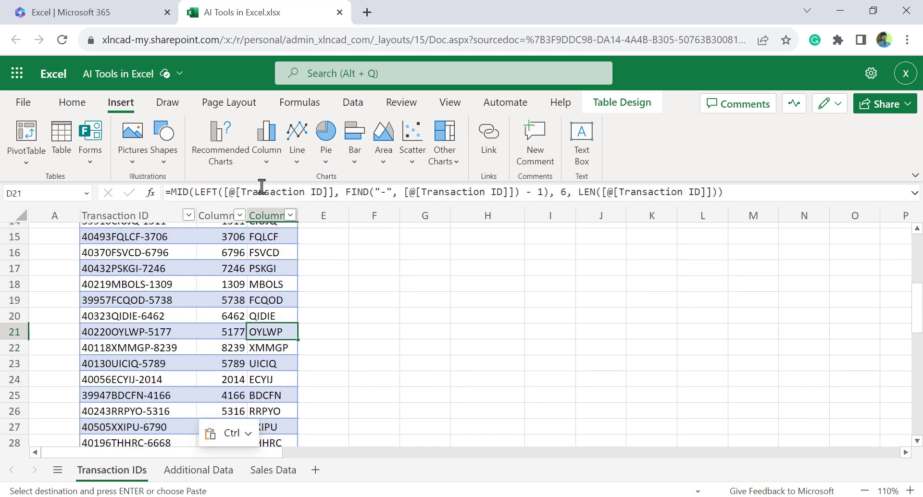